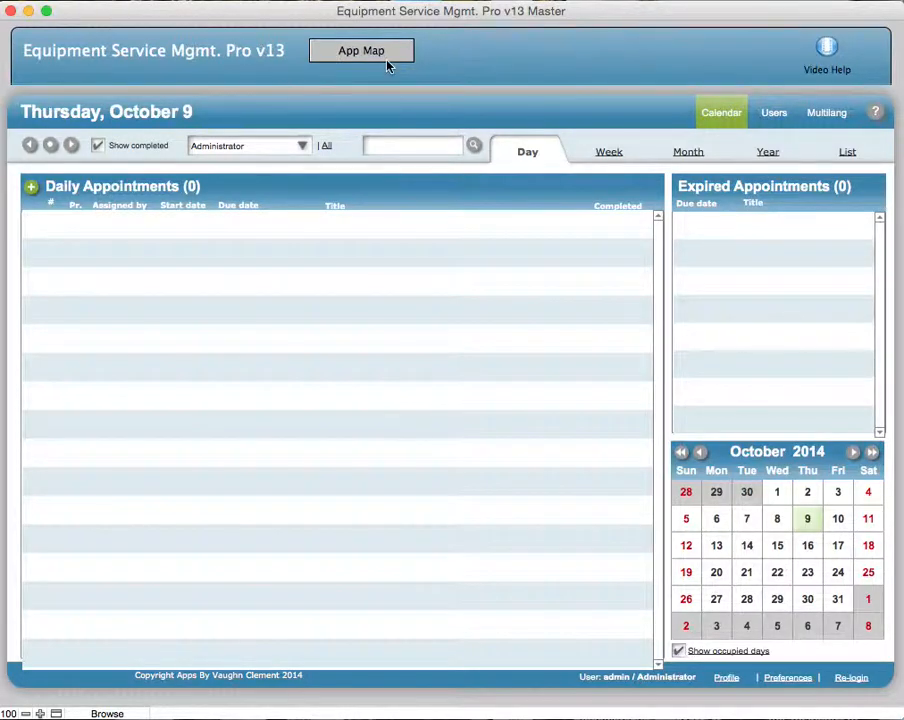
- View the Employee Portal through the app map, and return to the calendar
click(384, 58)
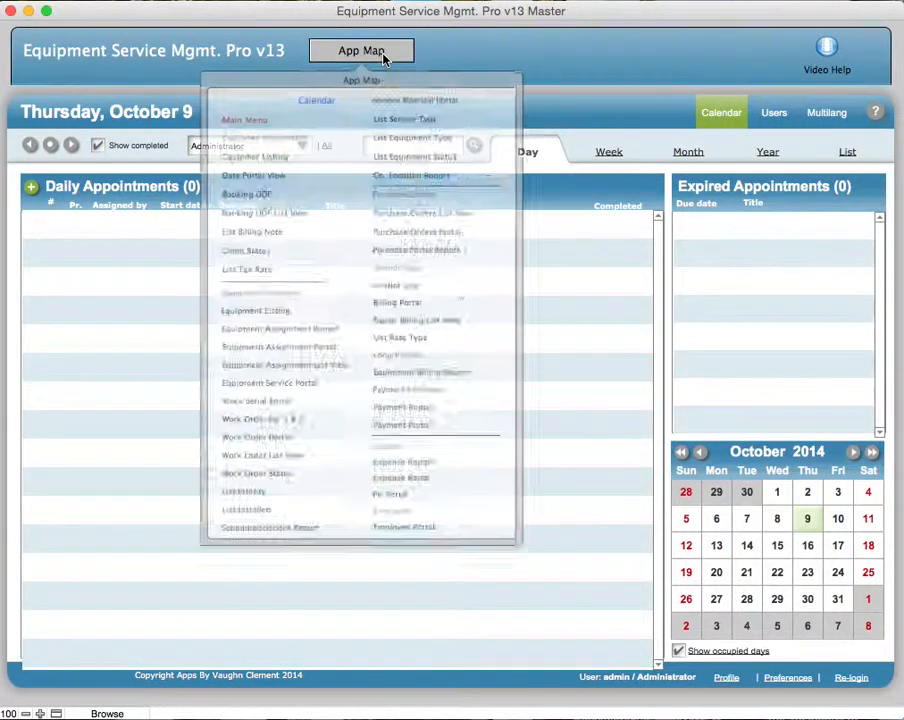
click(496, 640)
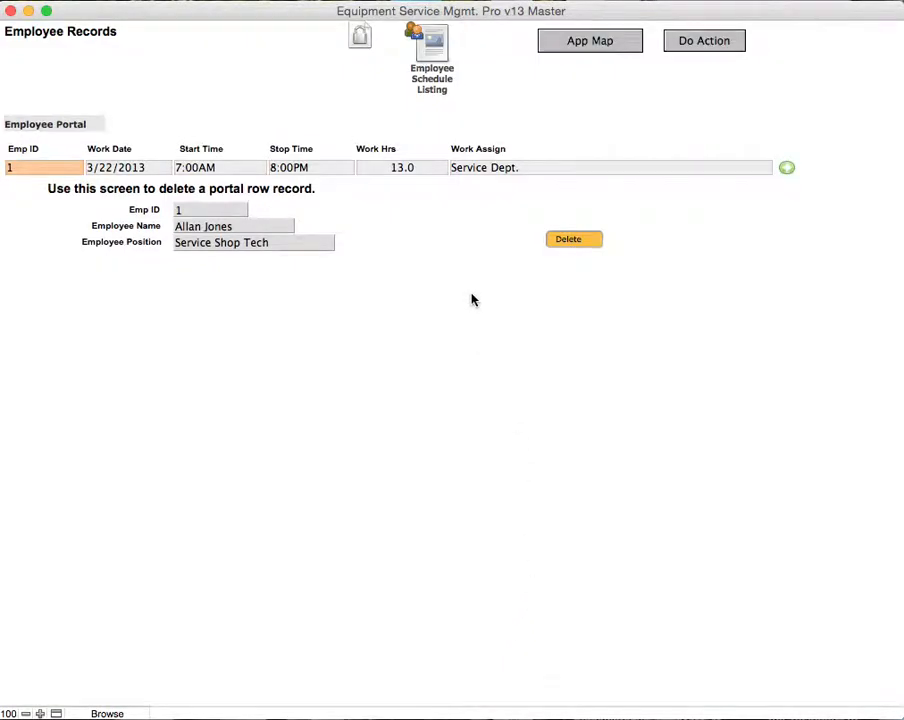
click(566, 40)
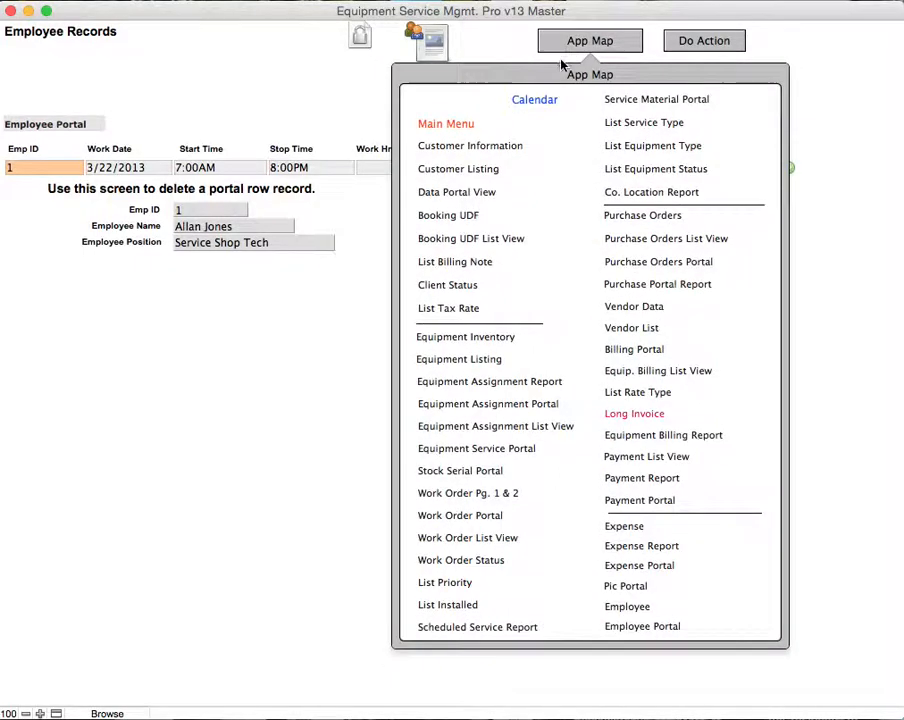
click(524, 101)
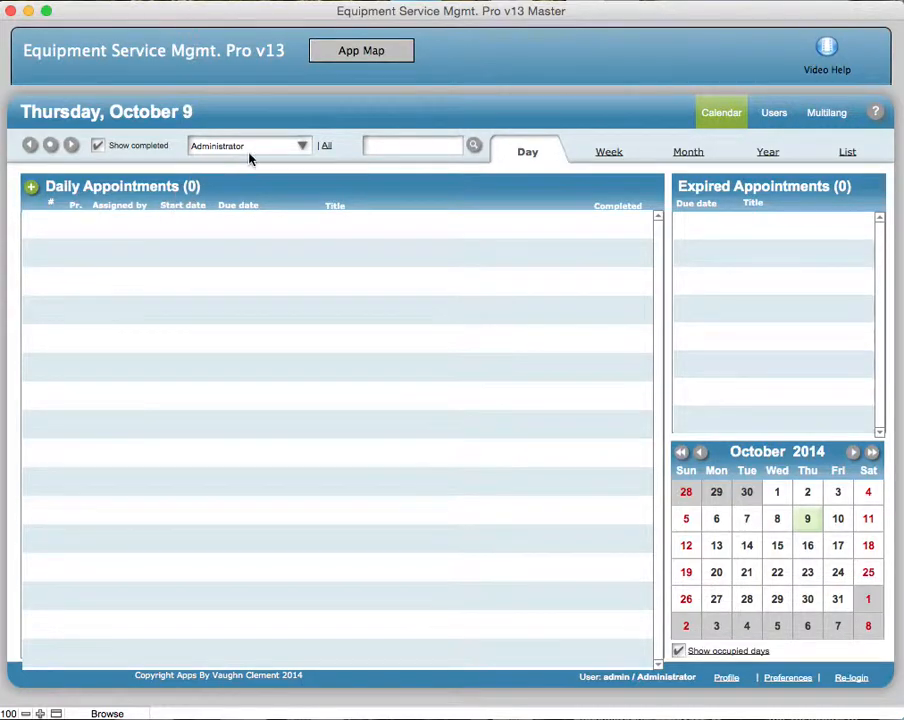
- Examine the calendar's list of users and appointment categories and the app map's list of screens
click(304, 148)
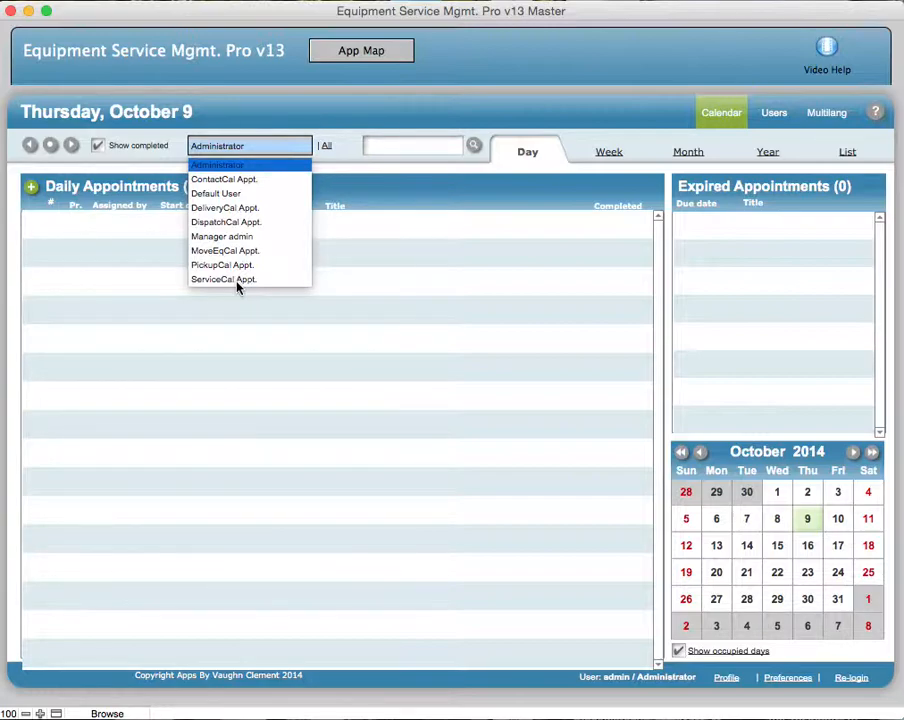
click(384, 280)
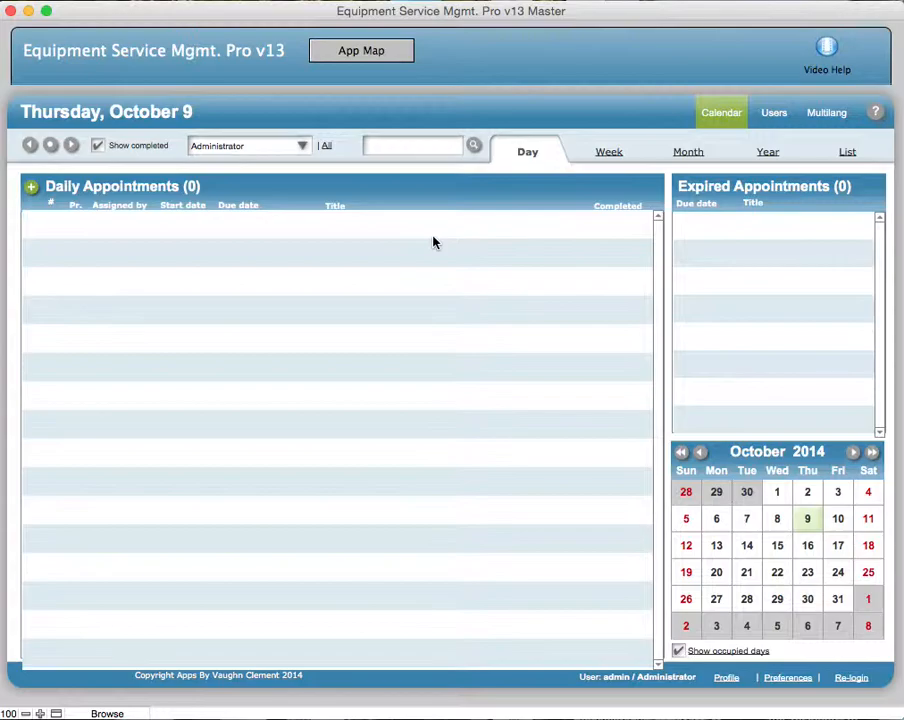
click(302, 147)
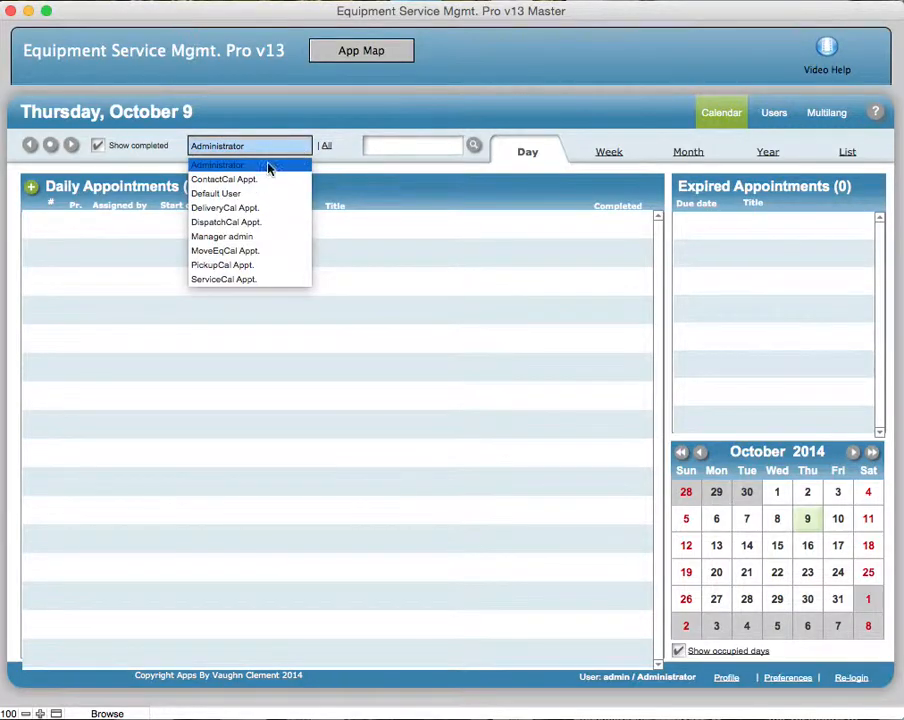
click(340, 56)
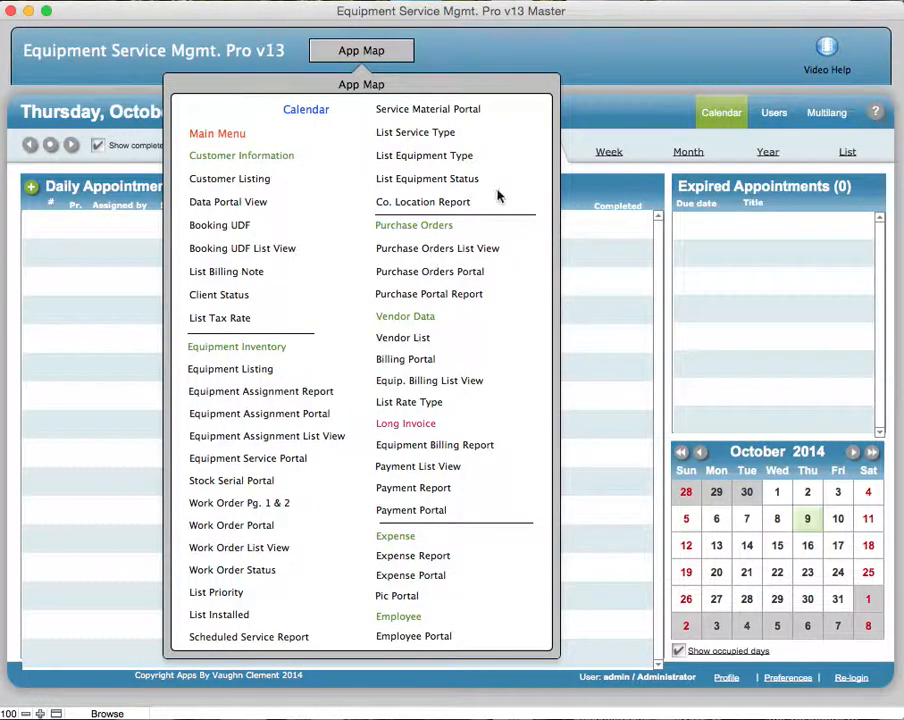
click(588, 232)
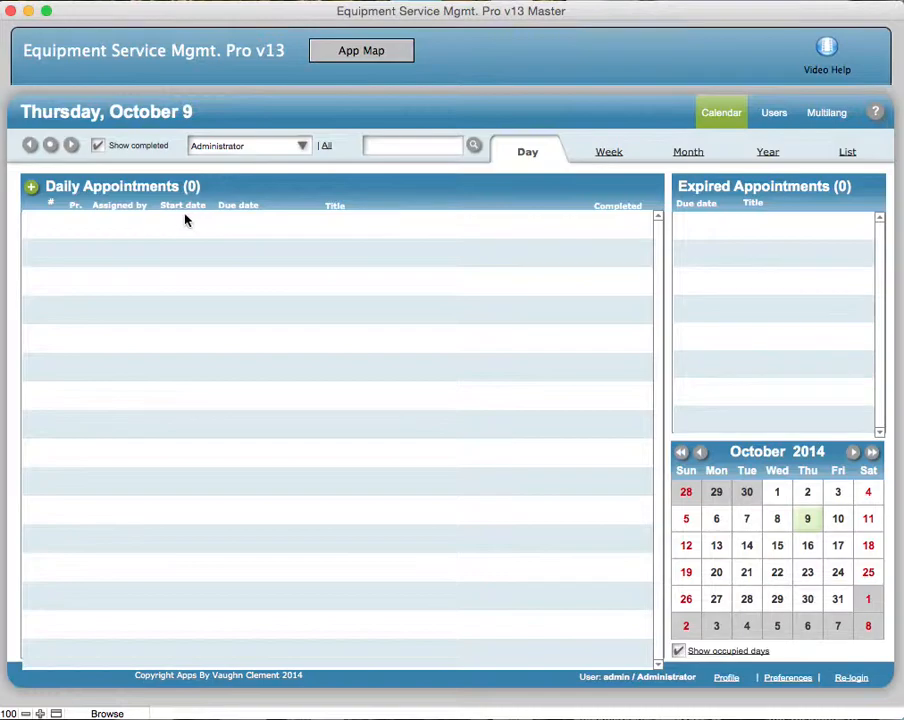
- Create a new appointment for October 9 in the Daily Appointments list and reposition its window
click(33, 190)
drag(612, 128, 262, 17)
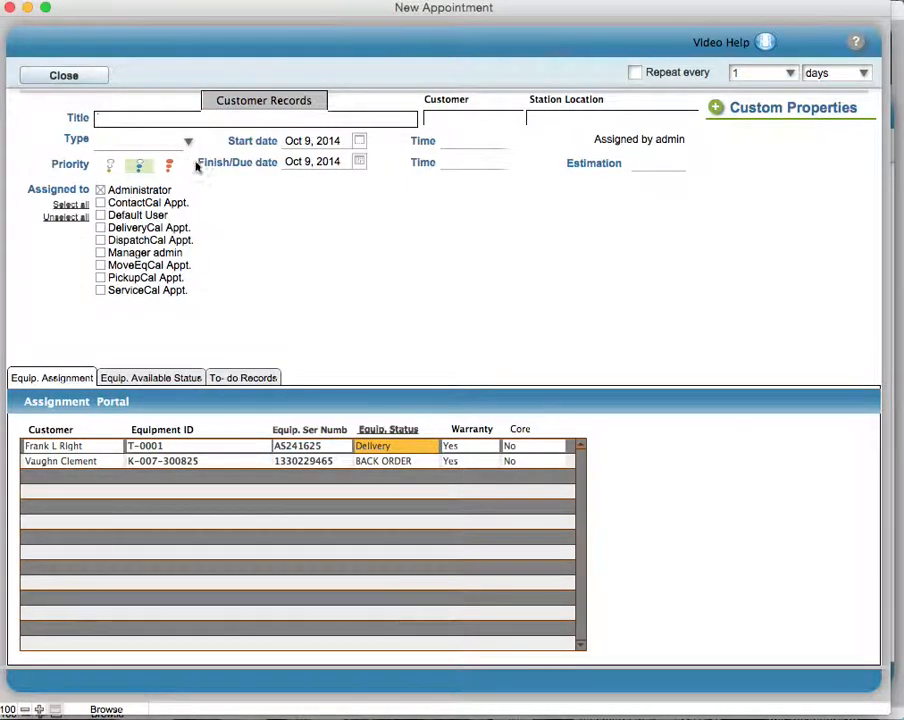
- Examine the customer records from the appointment, checking each customer's contact details and company location, and return to the appointment form
click(249, 104)
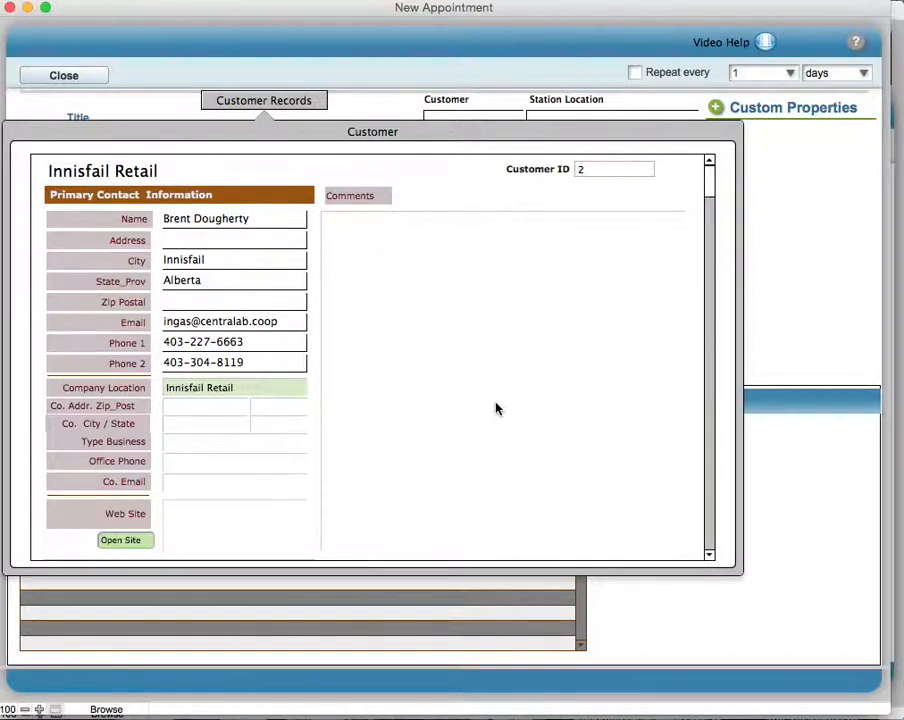
scroll(496, 408, down, 5)
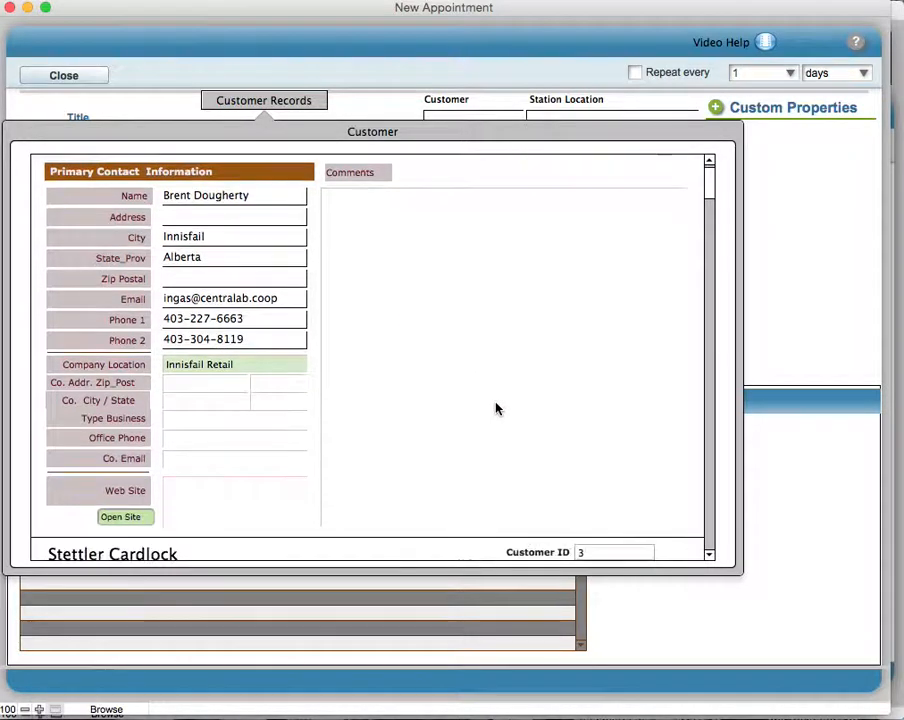
scroll(496, 406, down, 6)
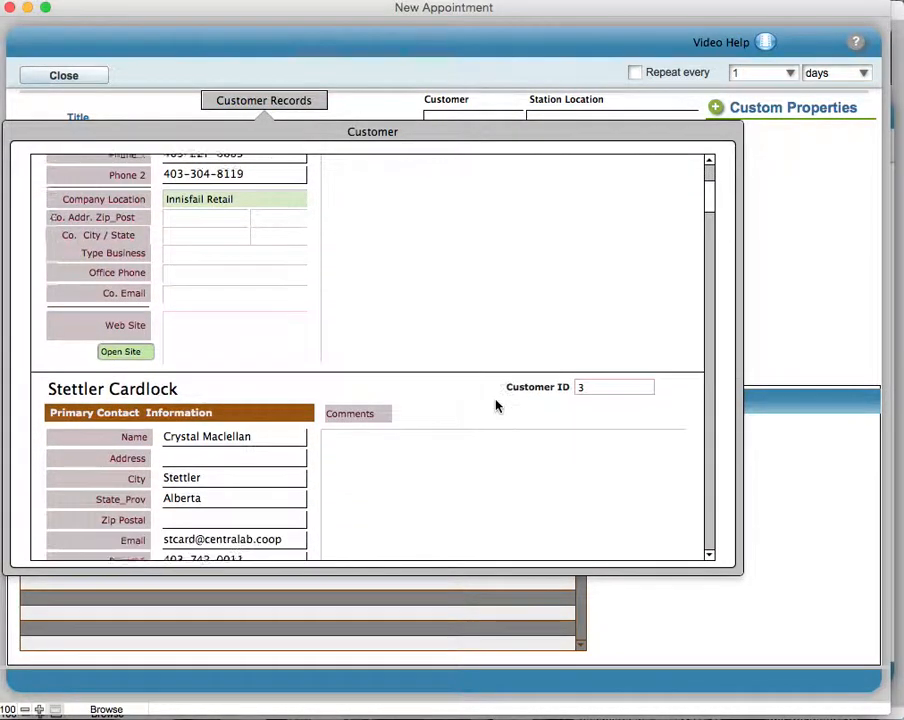
scroll(494, 404, down, 6)
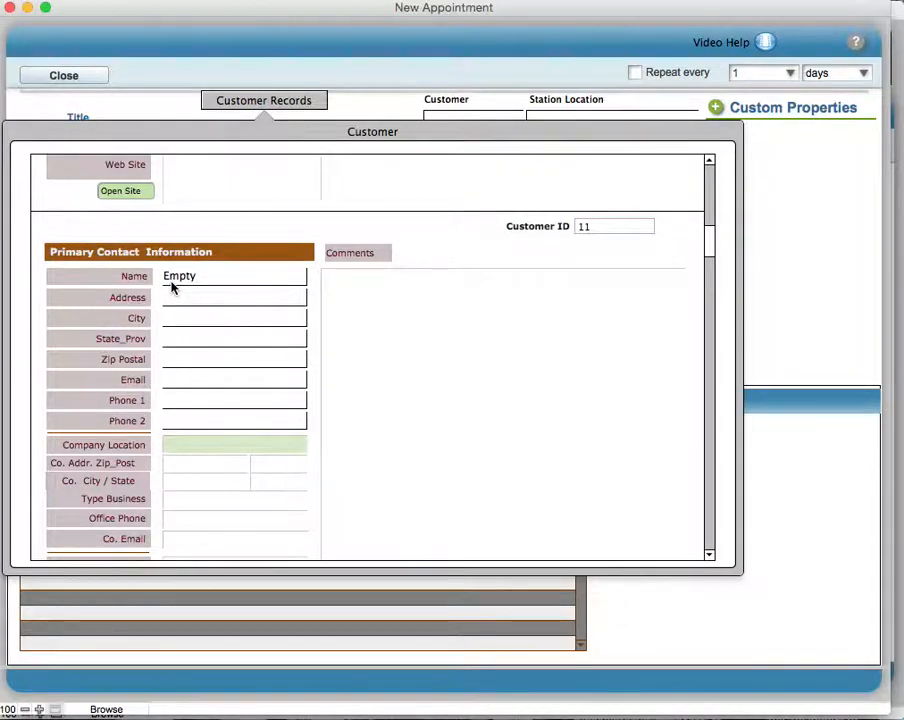
scroll(494, 404, down, 10)
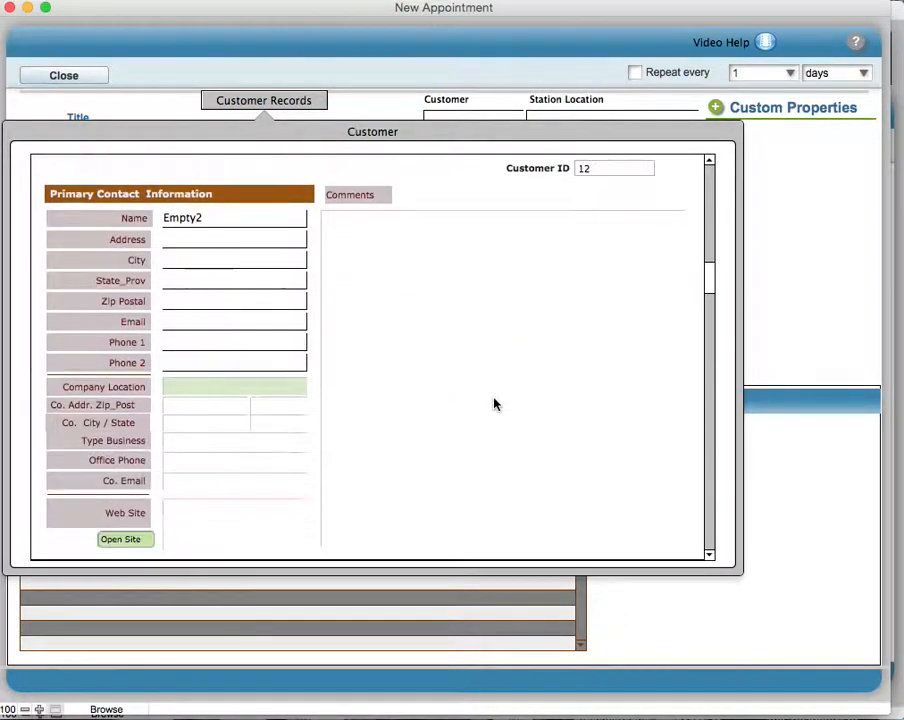
scroll(494, 404, down, 5)
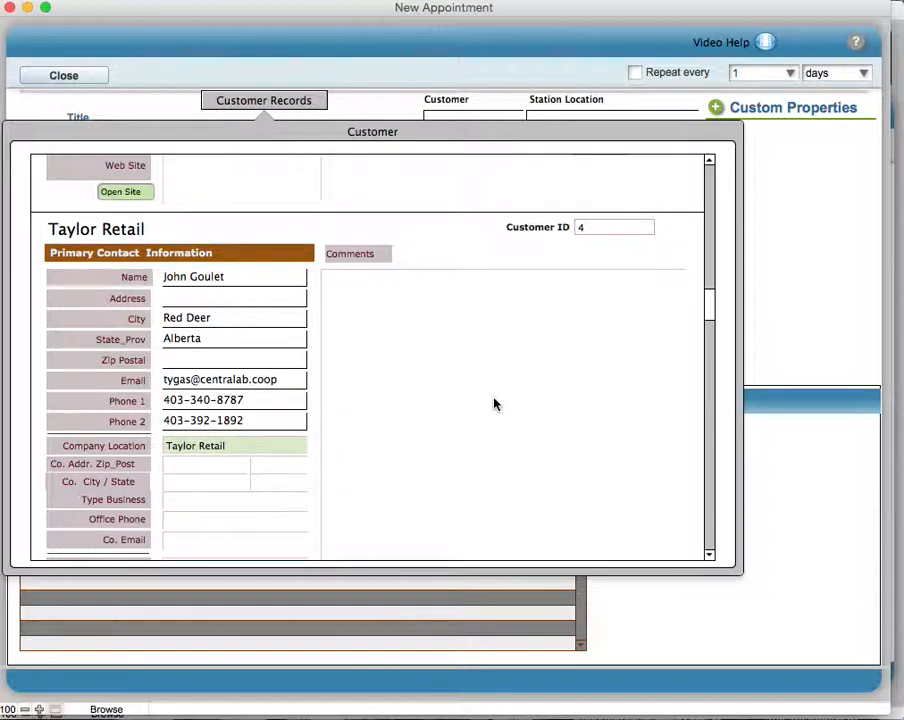
scroll(494, 404, down, 1)
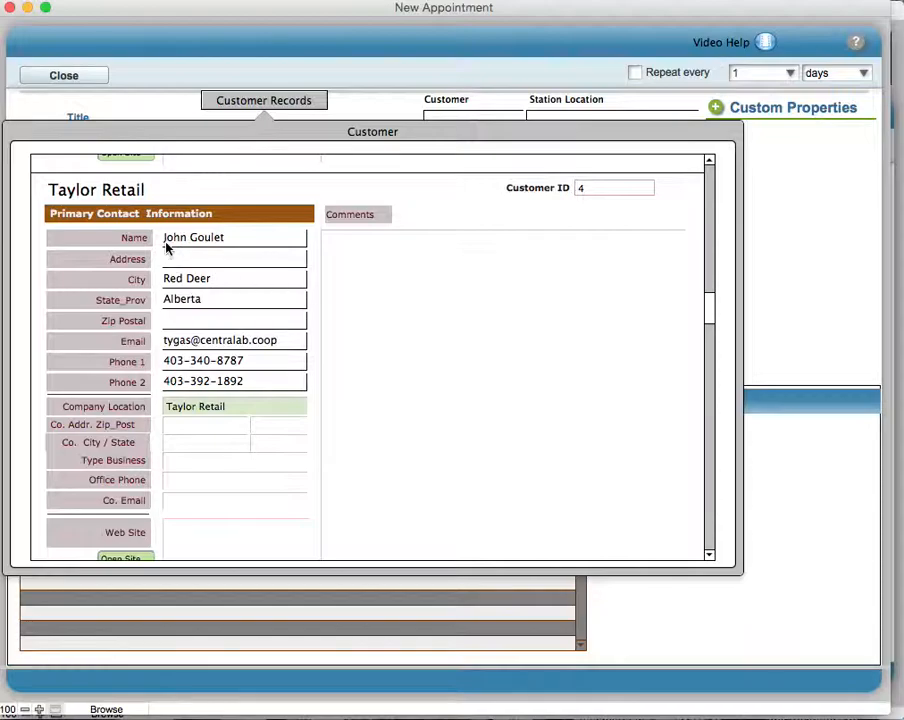
scroll(552, 352, down, 3)
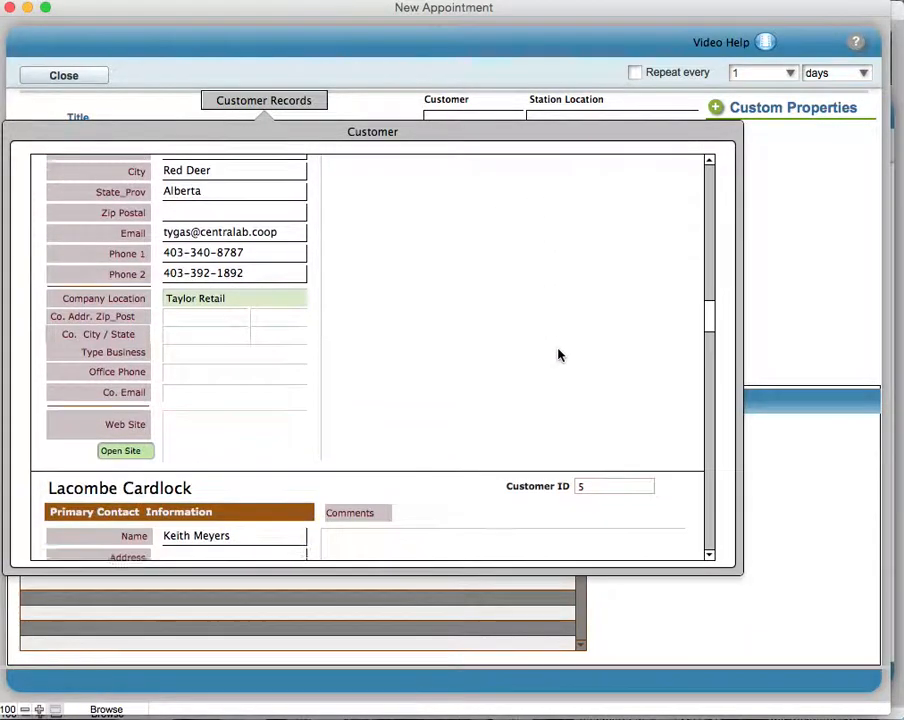
scroll(559, 354, up, 3)
scroll(559, 354, down, 6)
scroll(559, 352, down, 10)
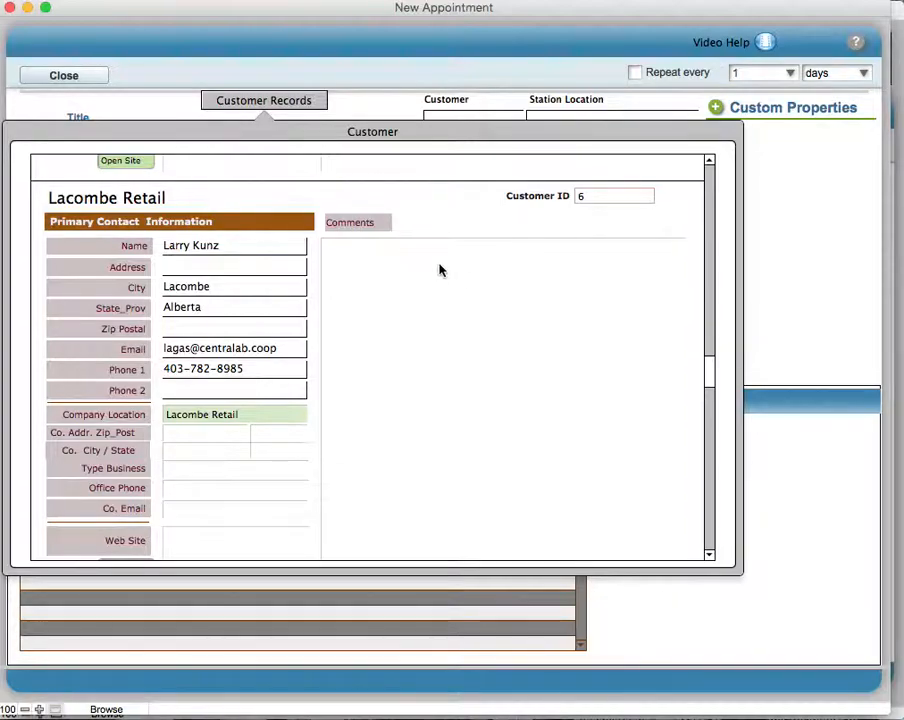
click(252, 252)
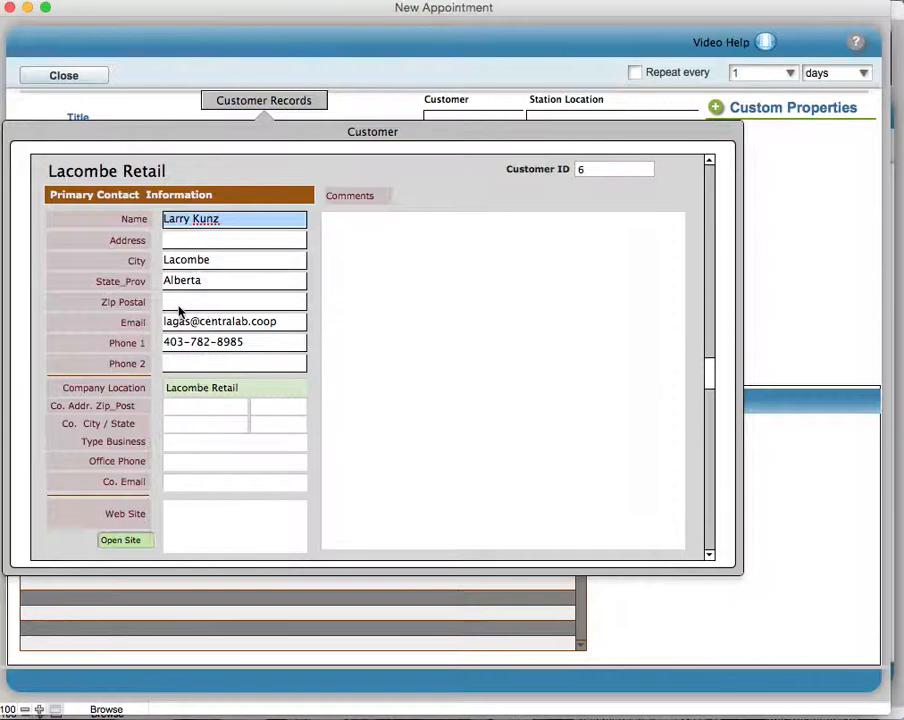
click(252, 305)
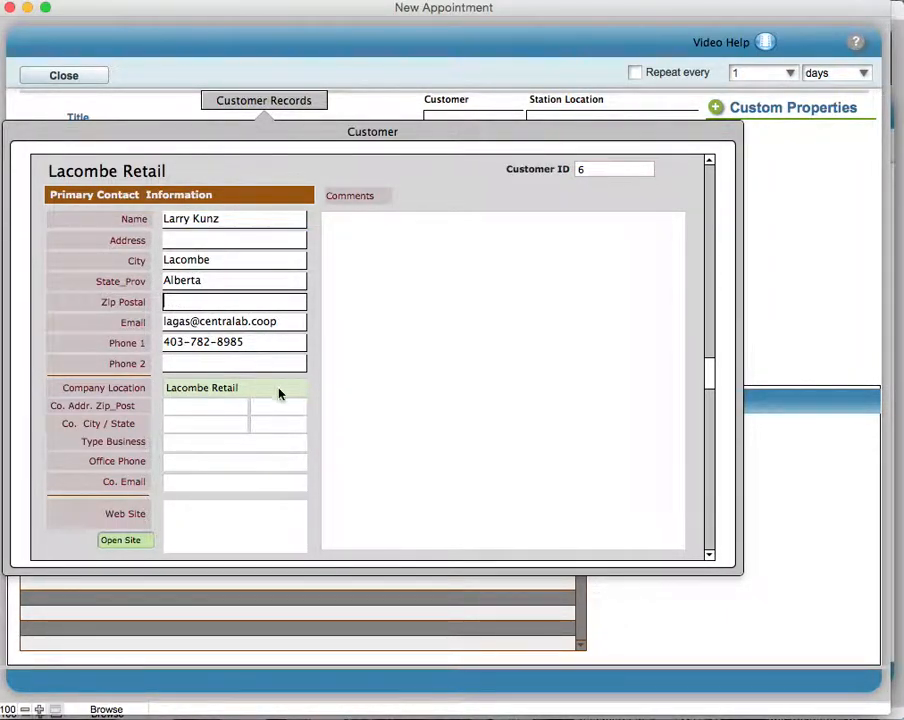
scroll(285, 397, down, 2)
scroll(283, 388, up, 15)
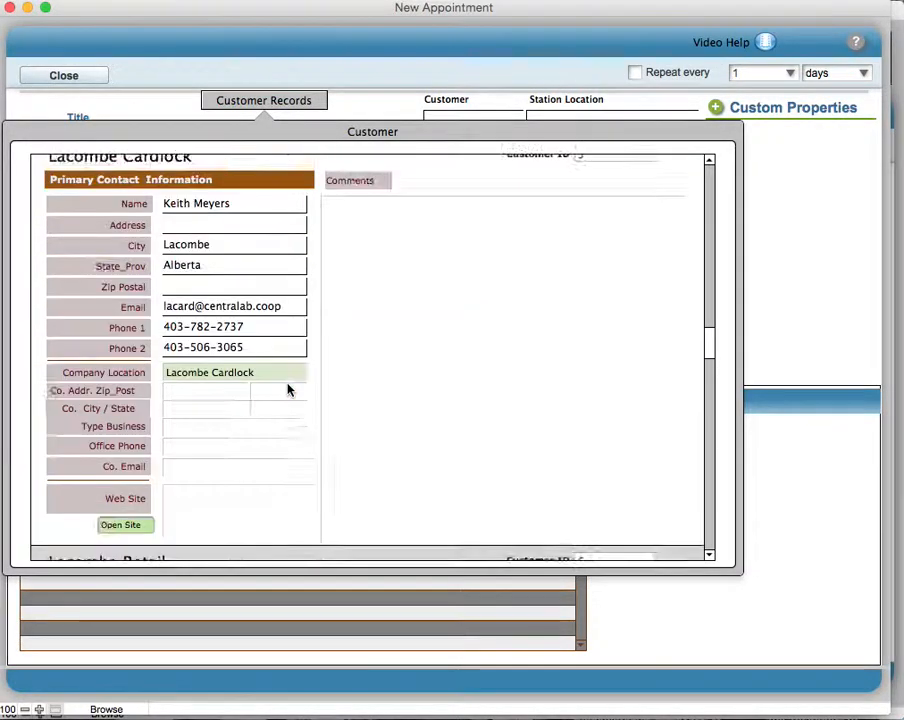
scroll(287, 389, up, 10)
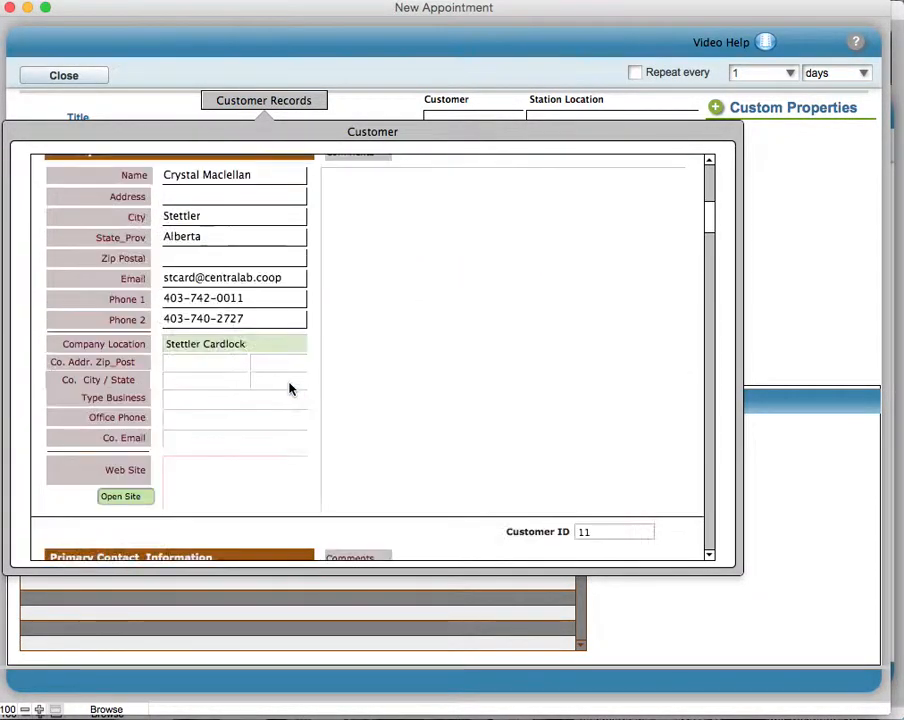
scroll(288, 388, up, 4)
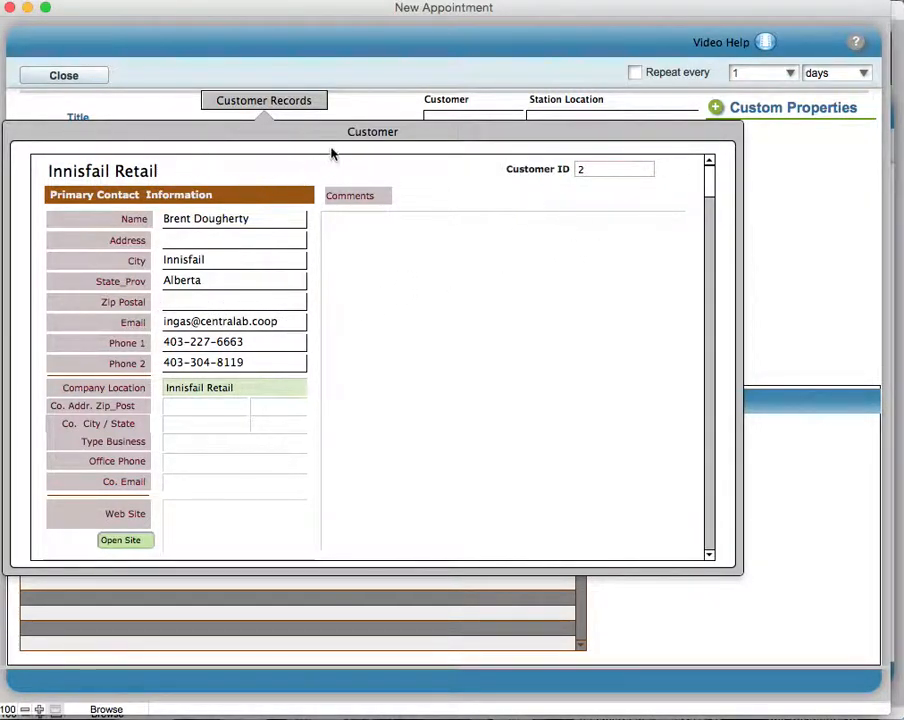
click(766, 203)
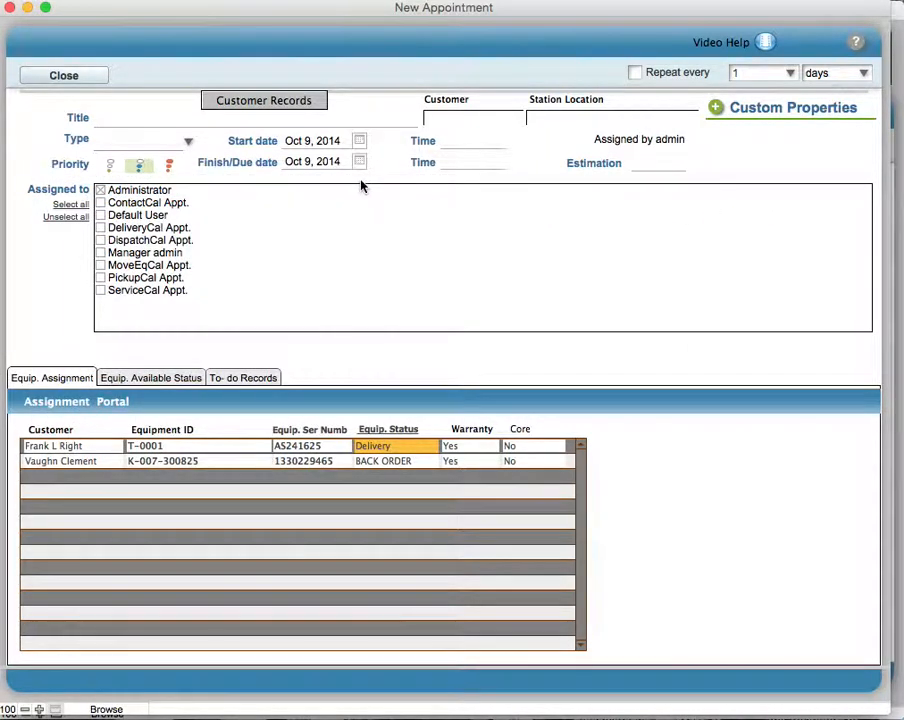
- Enter "Delivery:" as the start of the appointment title
click(115, 120)
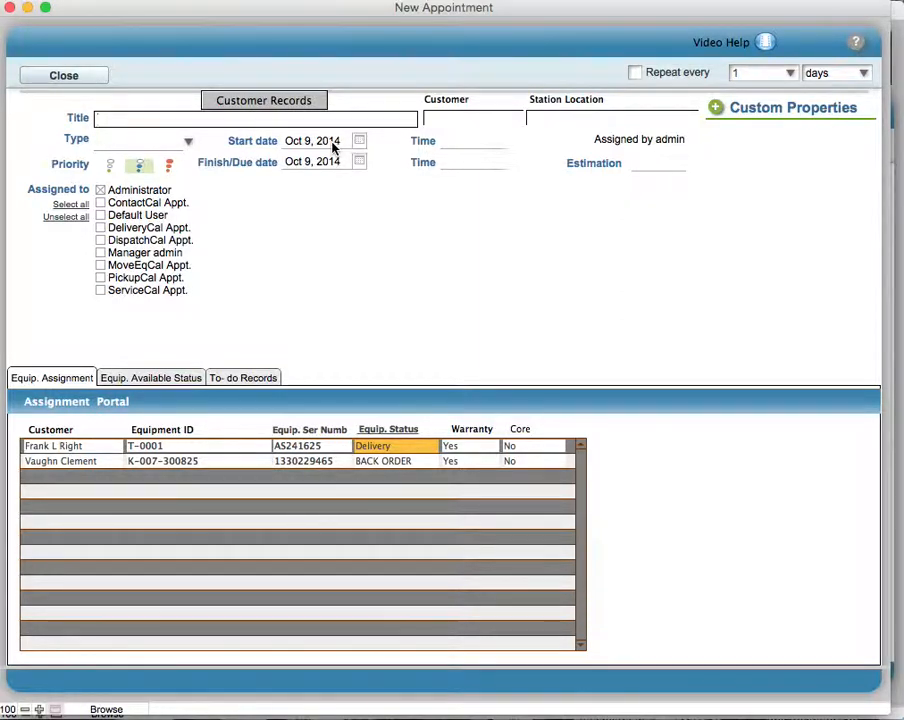
text(Del)
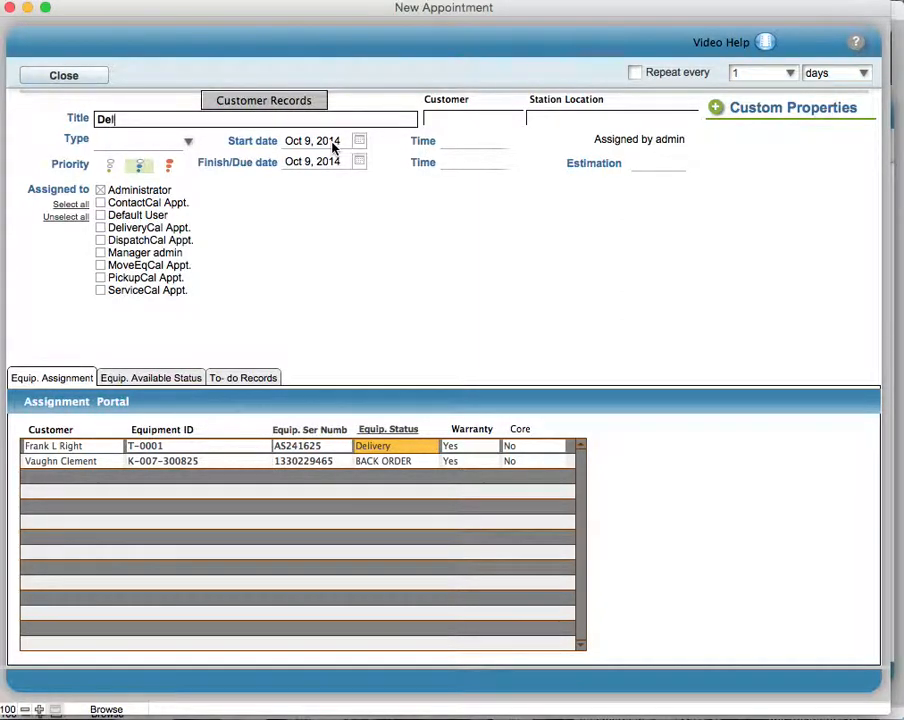
text(ivery:)
- Assign the Innisfail Retail contact as the appointment's customer and set the station location to Innisfail Retail
click(462, 125)
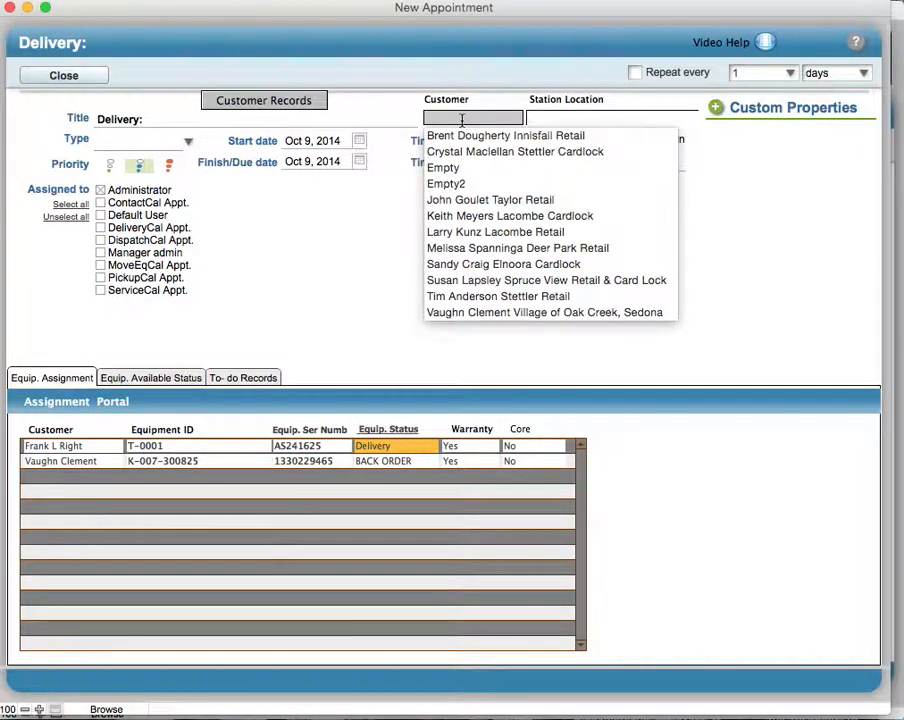
click(460, 137)
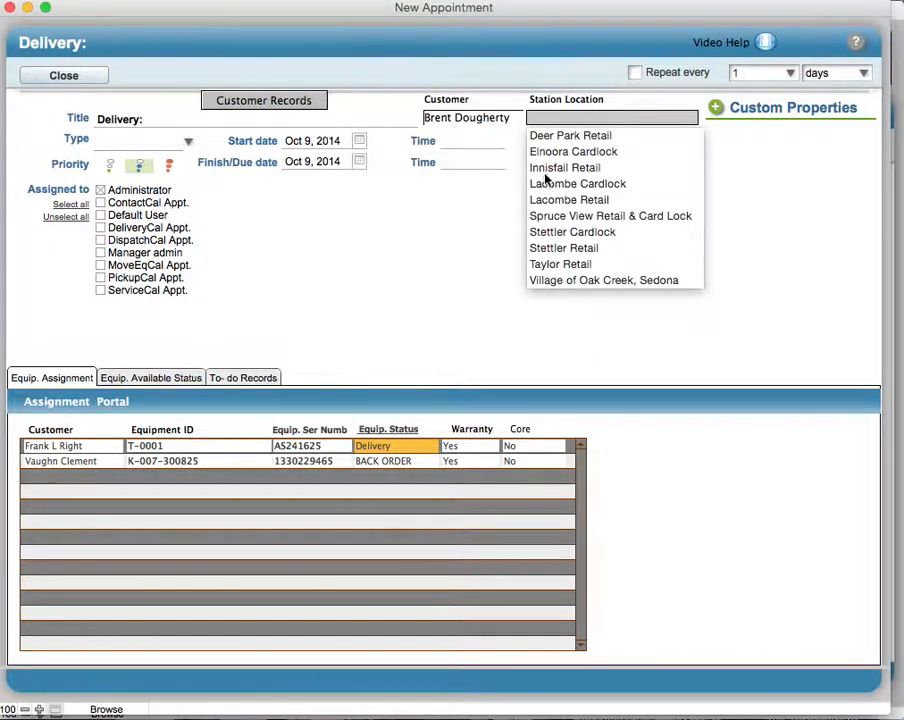
click(469, 120)
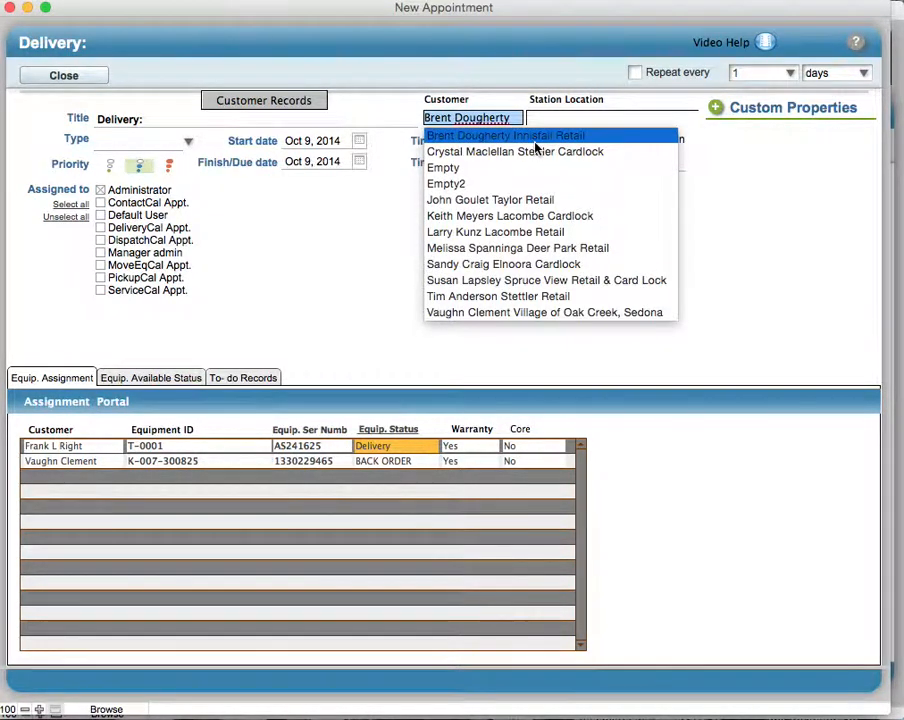
click(561, 121)
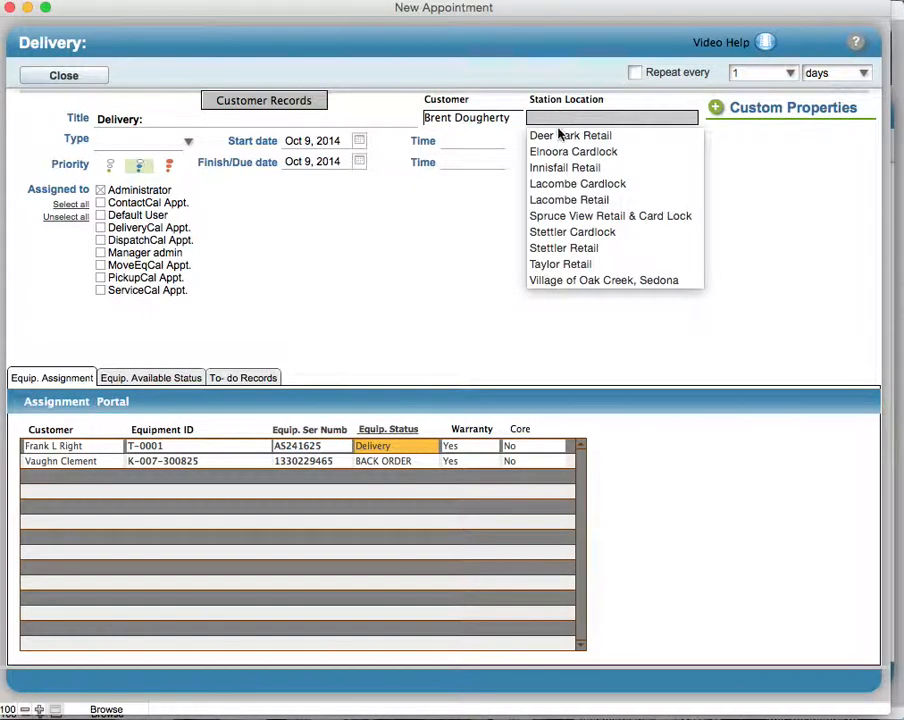
click(556, 168)
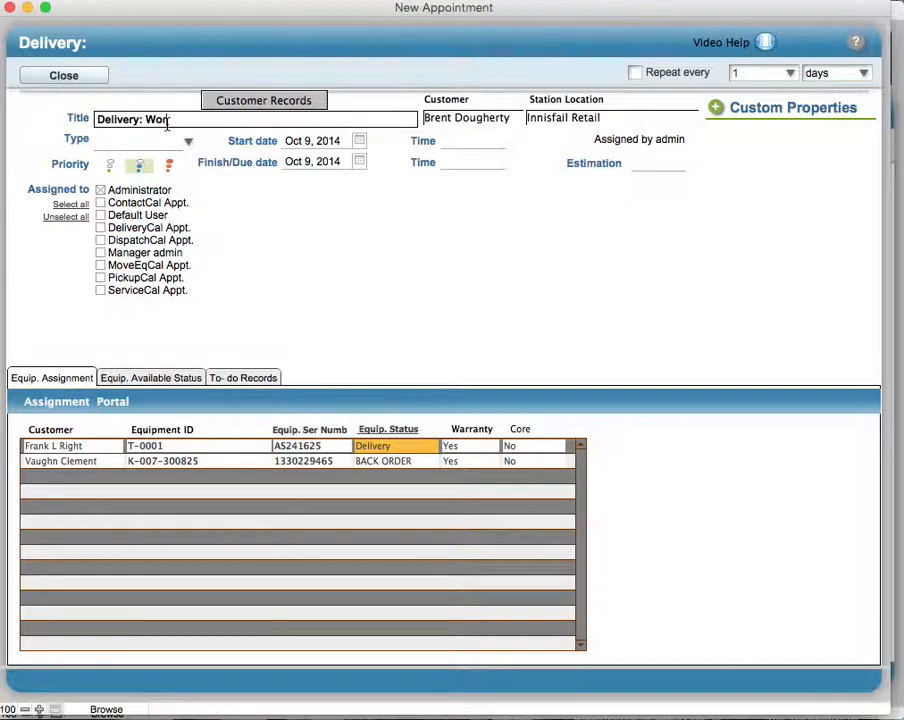
- Extend the appointment title to read "Delivery: Work Site Trail Beach Dr."
text(ite )
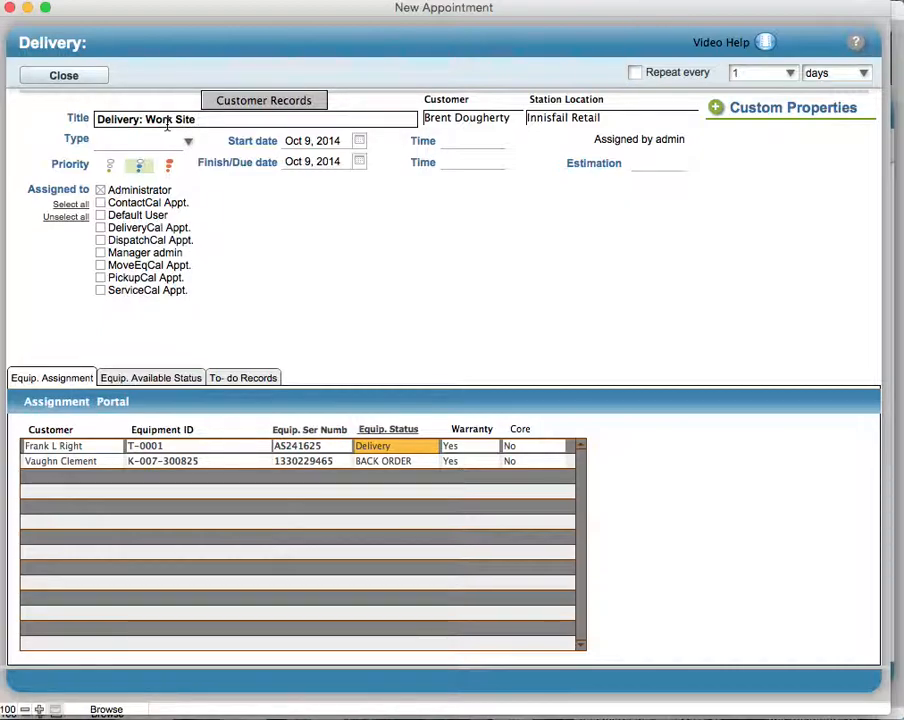
text(Trail Beach Dr.)
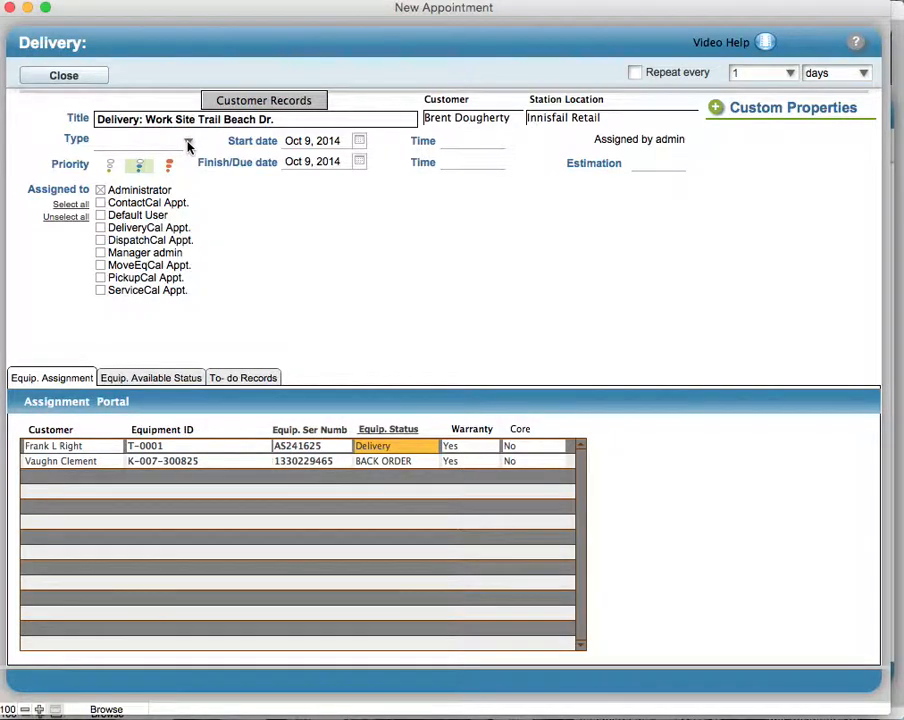
- Set the appointment type to Delivery and also assign it to DeliveryCal Appt., DispatchCal Appt. and Manager admin
click(186, 144)
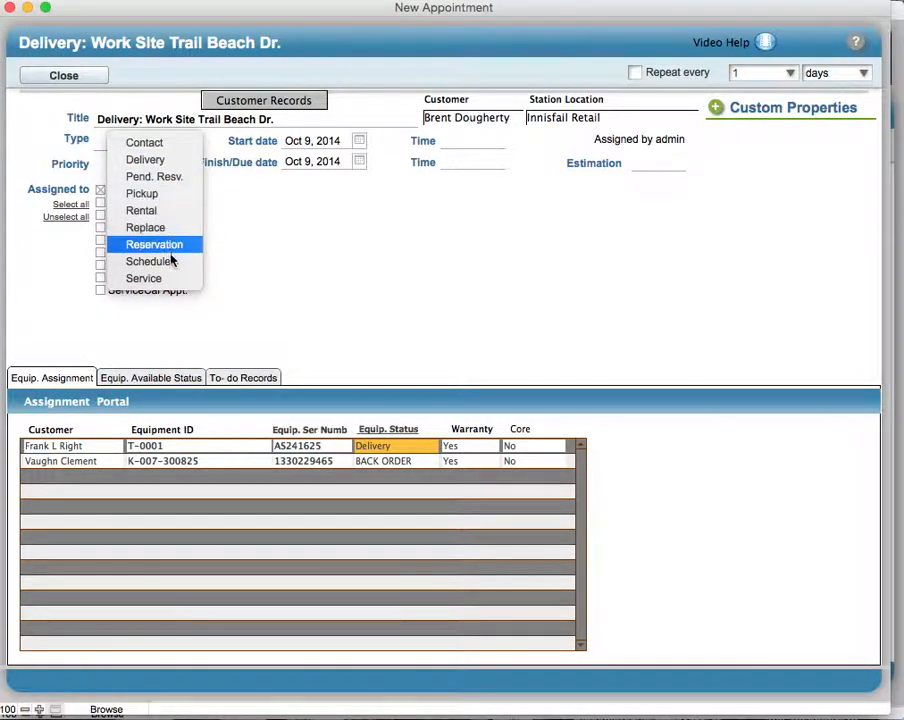
click(194, 163)
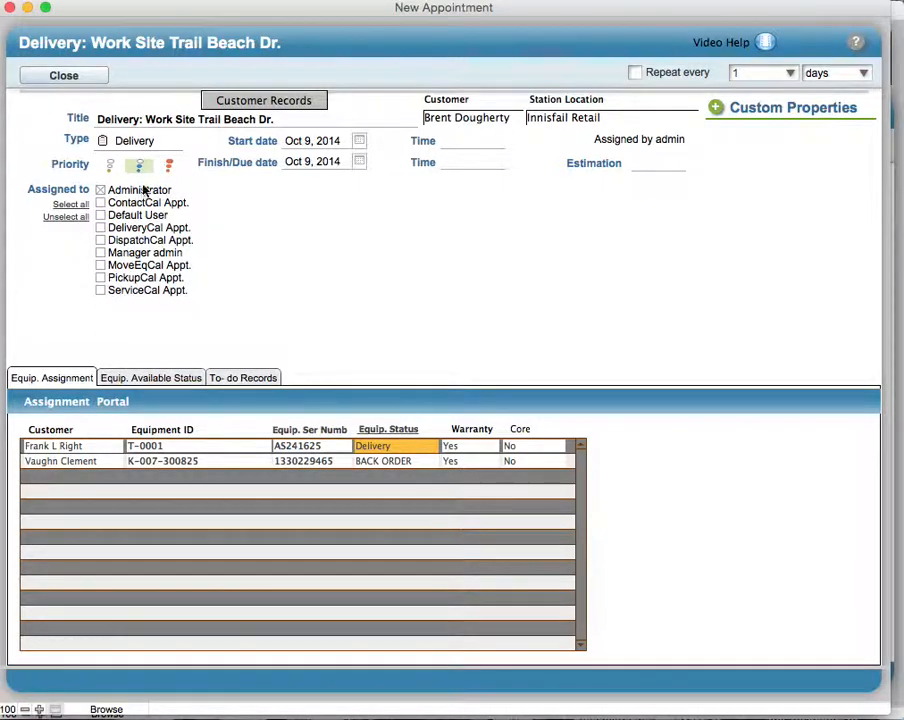
click(101, 227)
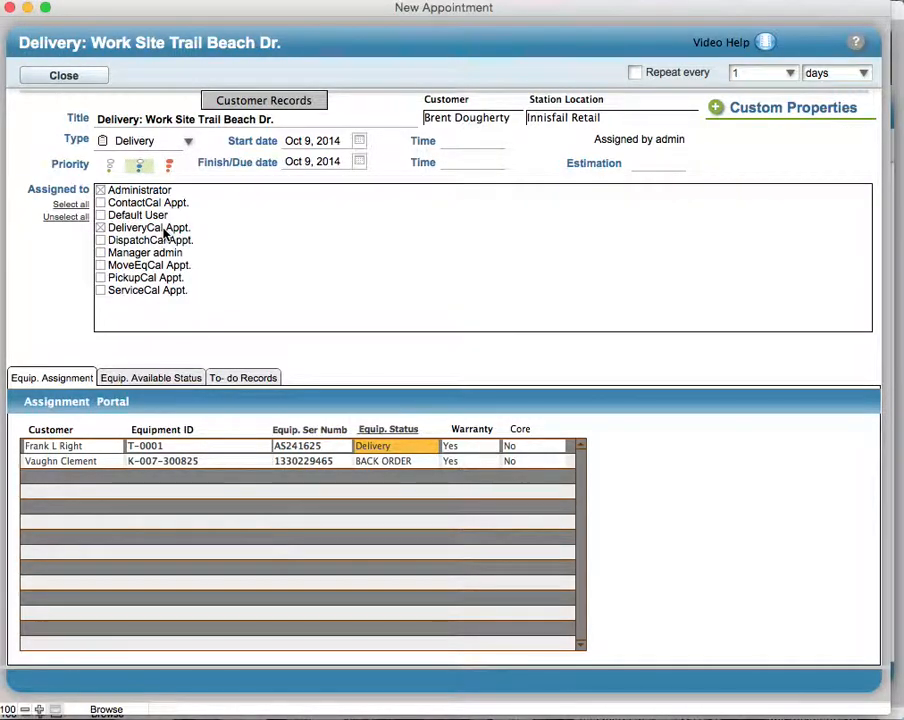
click(100, 228)
click(100, 228)
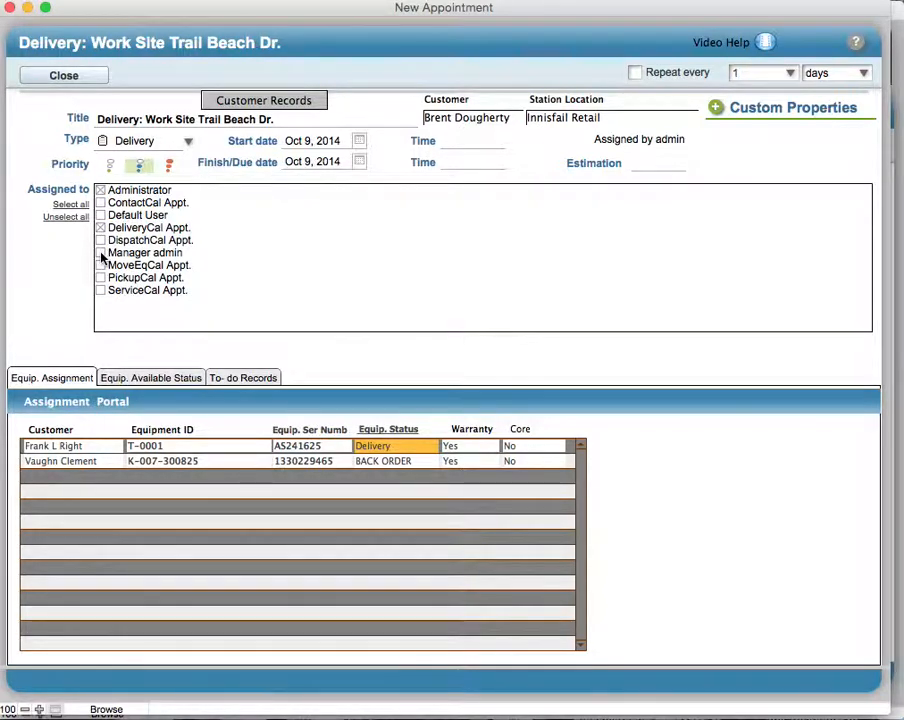
click(100, 253)
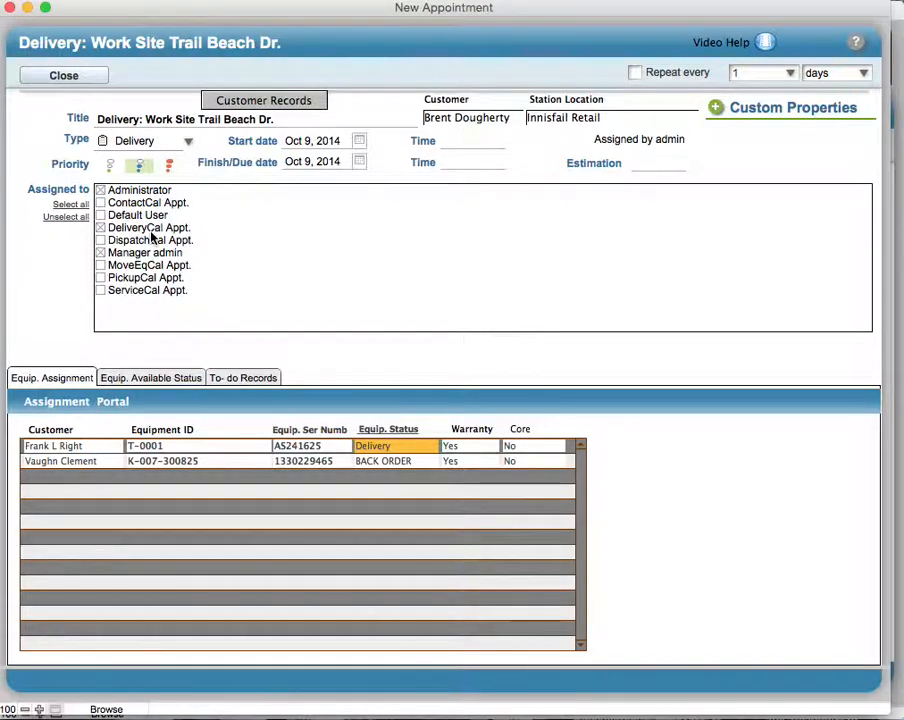
click(100, 252)
click(100, 240)
click(140, 252)
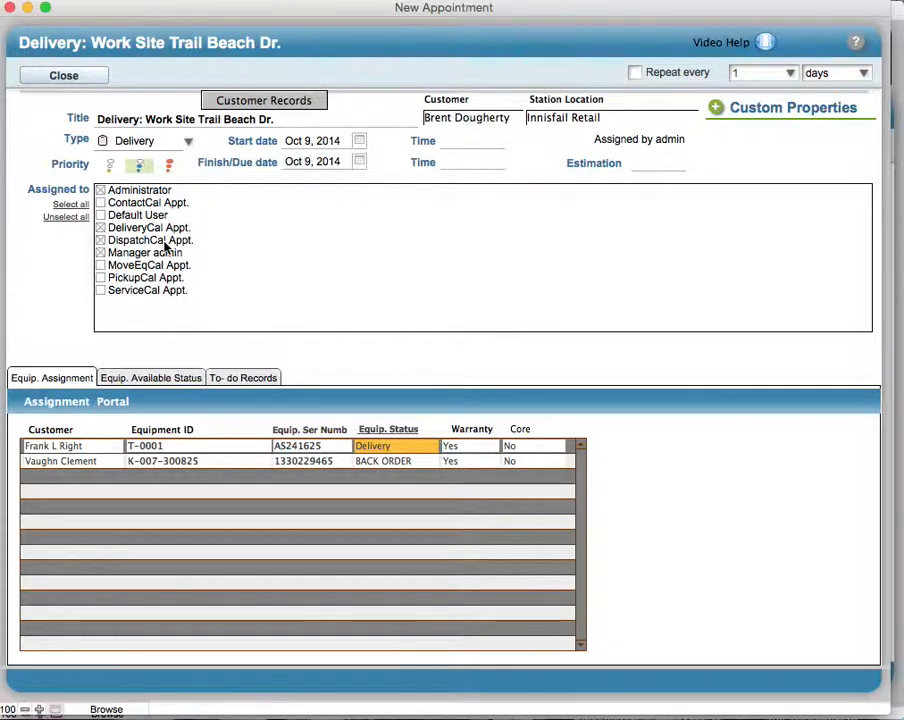
click(100, 228)
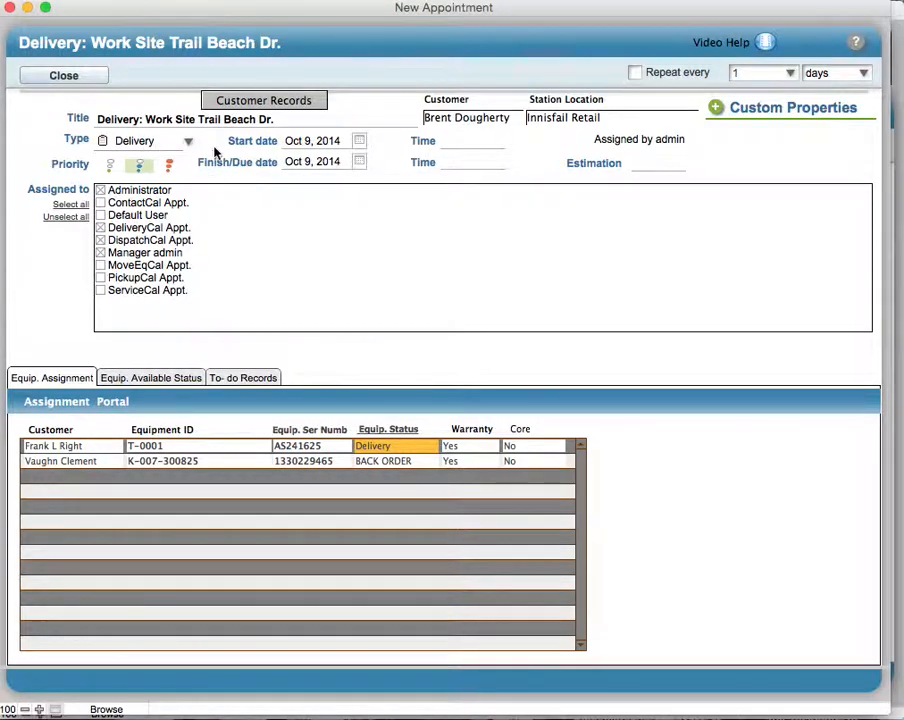
- Set the appointment's start time to 9:00 AM and its finish time to 11:00 AM
click(449, 143)
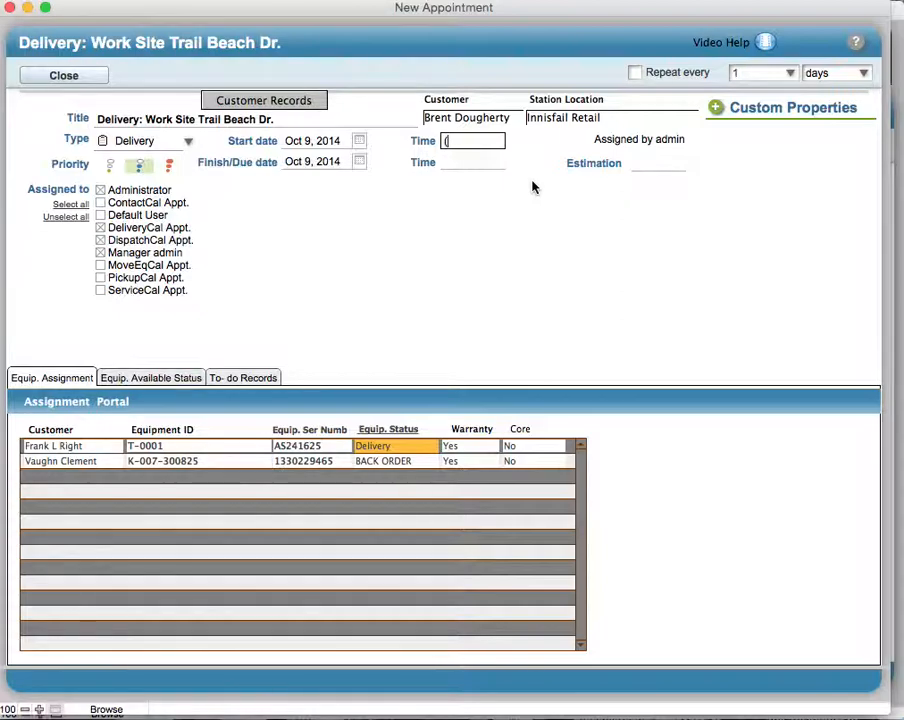
text(:00AM)
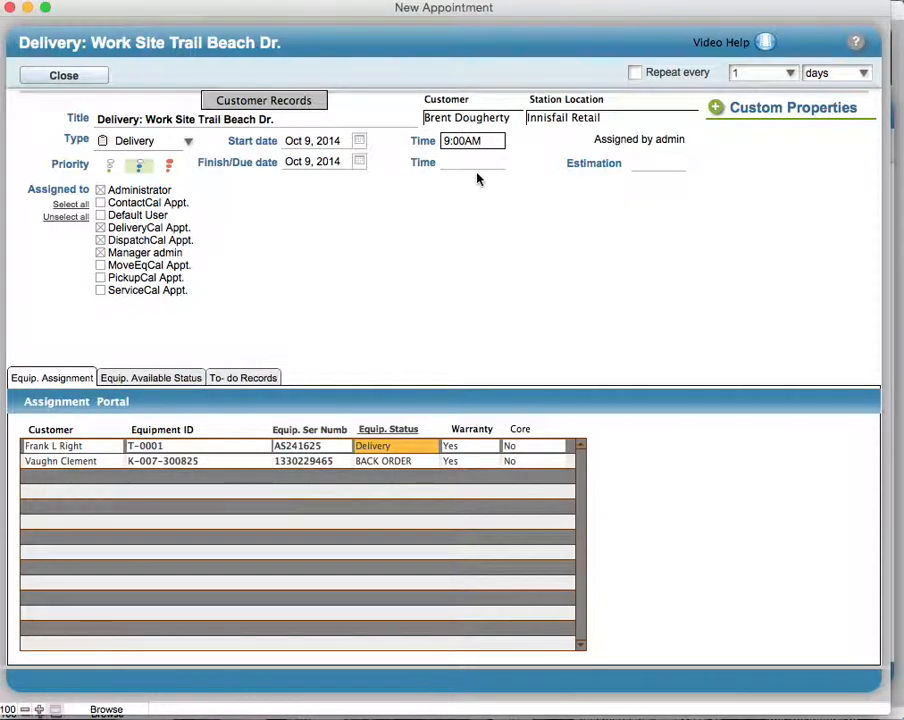
click(450, 165)
text(11:)
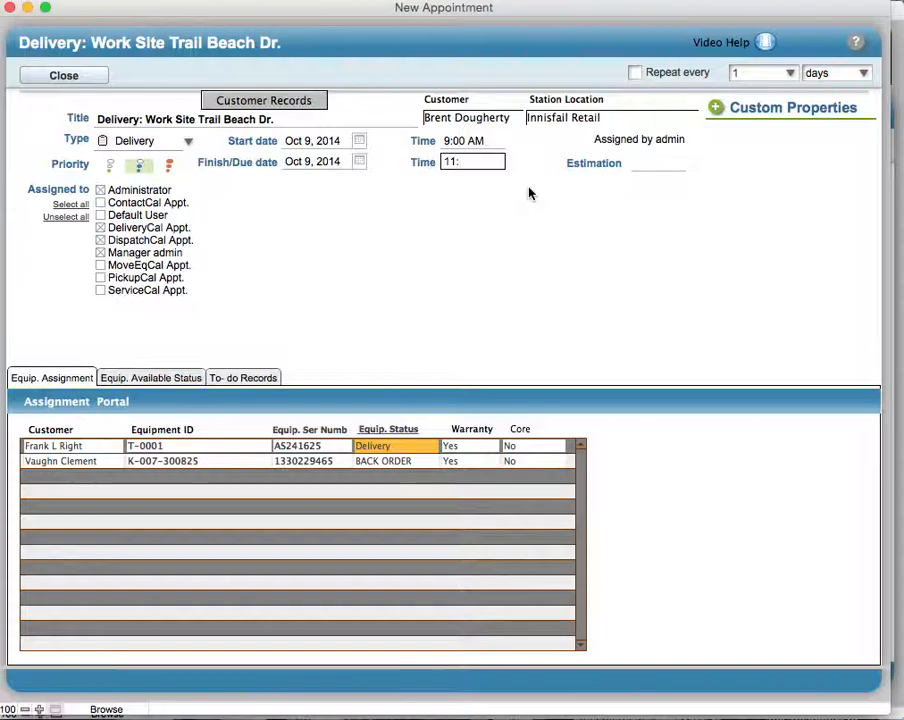
text(00AM)
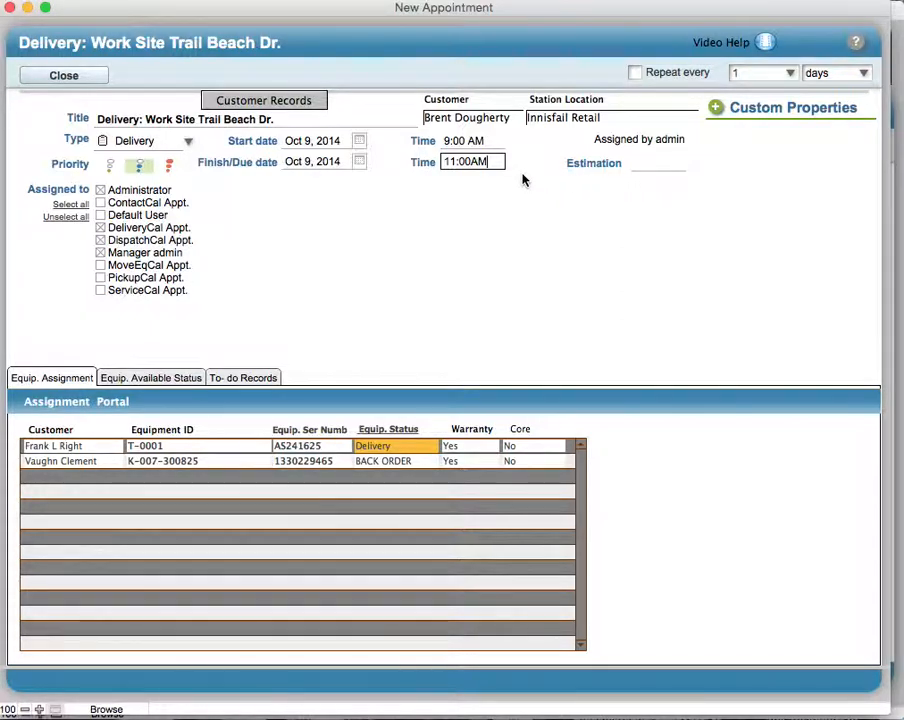
click(477, 189)
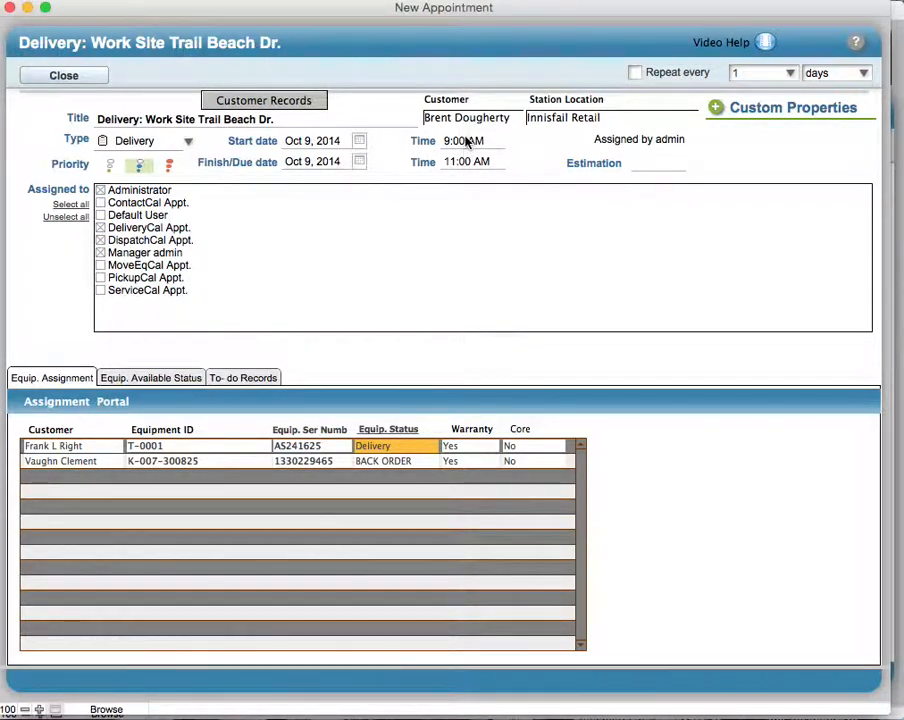
- Try Oct 10, 2014 as the finish/due date and set it back to Oct 9, 2014
click(358, 162)
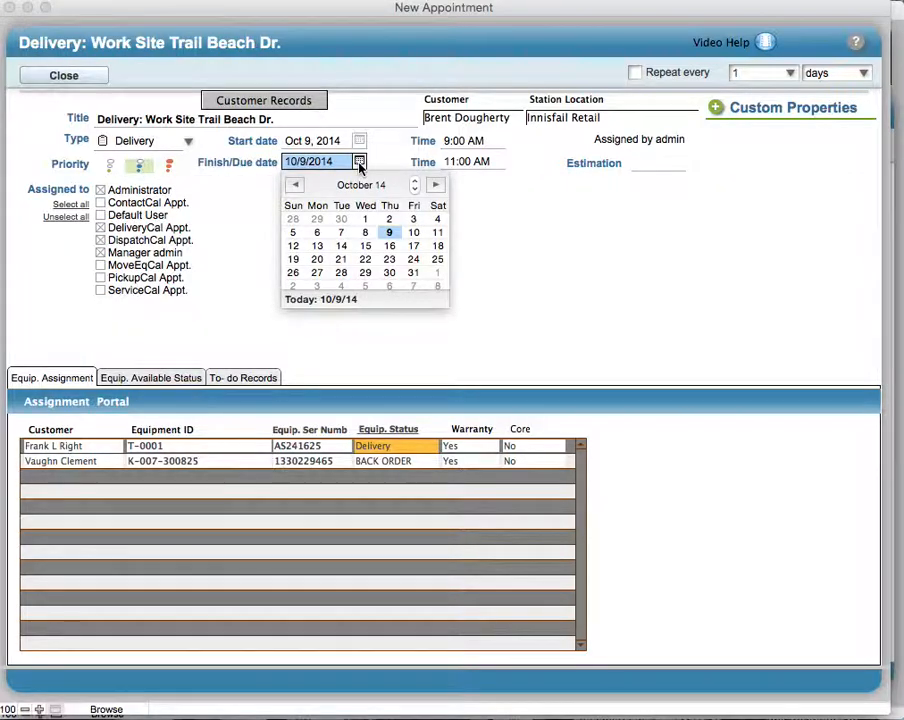
click(414, 232)
key(Tab)
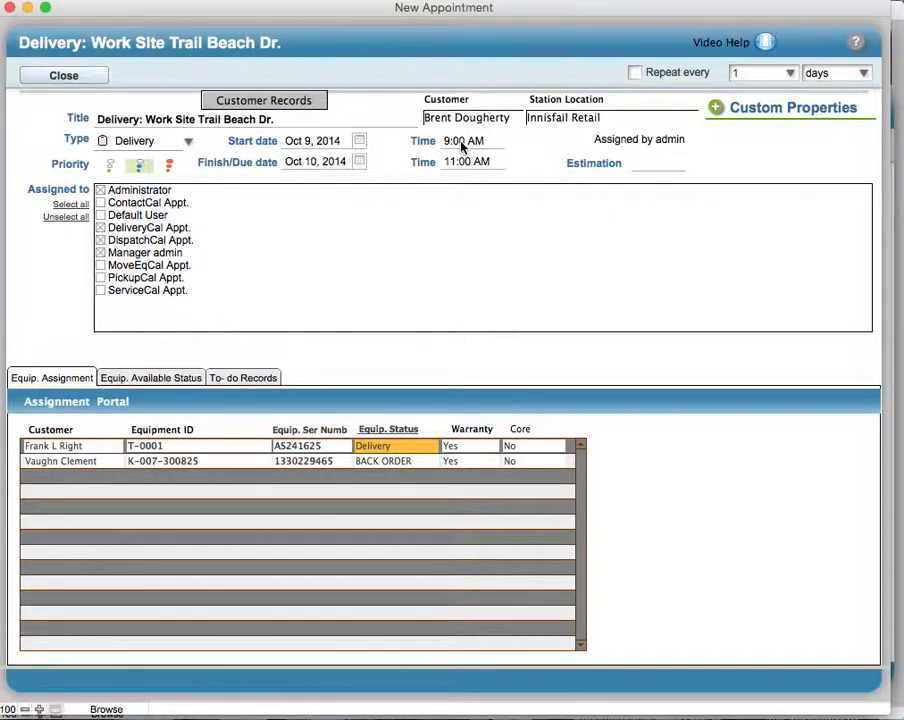
click(359, 161)
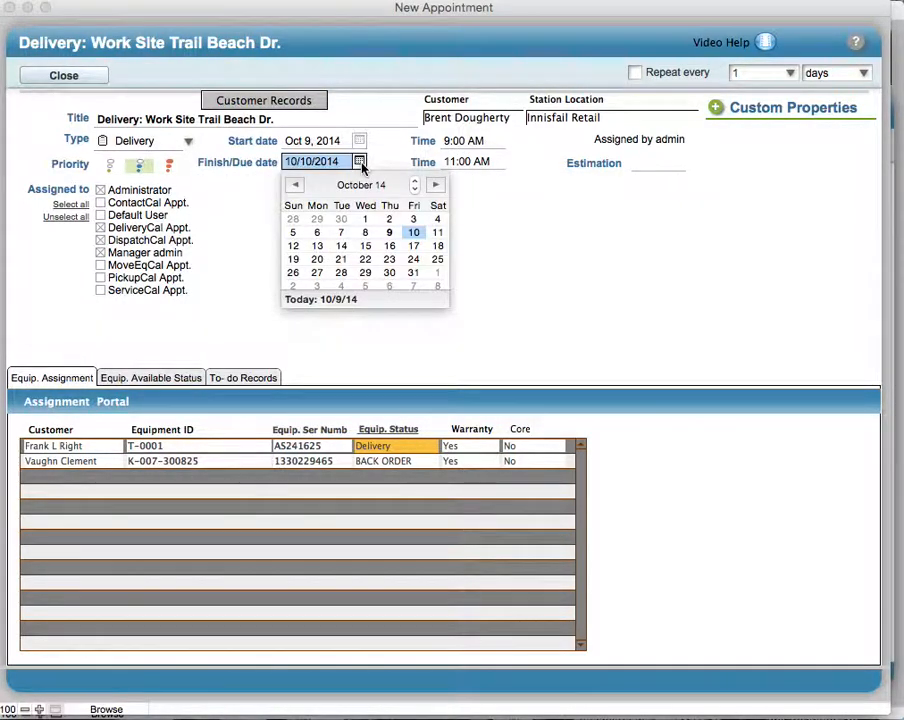
click(389, 232)
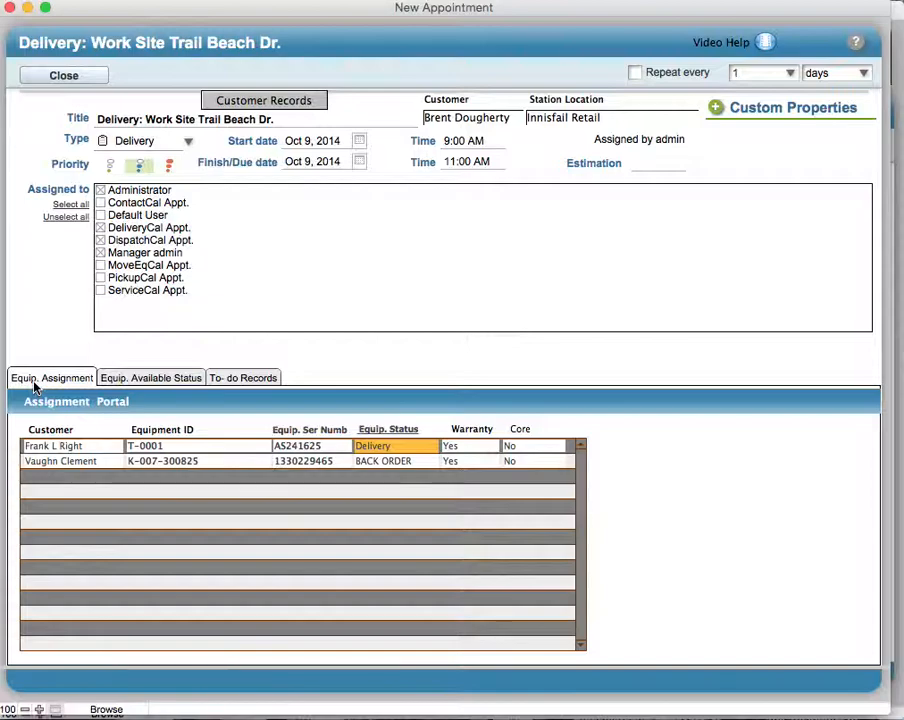
- Examine the equipment availability list, checking the list status and notes choices for the K-007 30 micron diesel filter
click(150, 380)
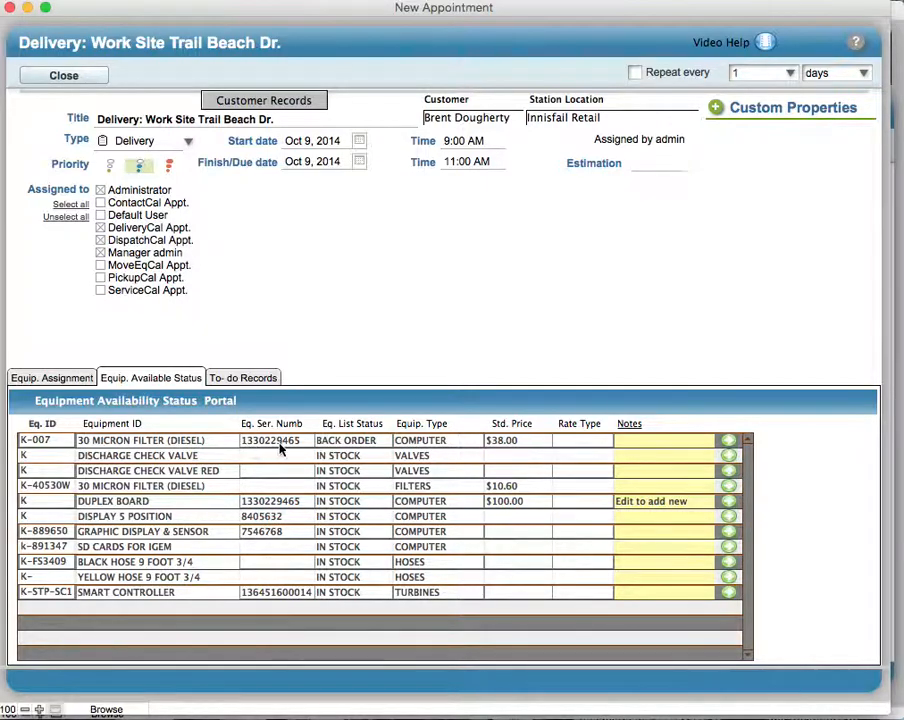
click(347, 441)
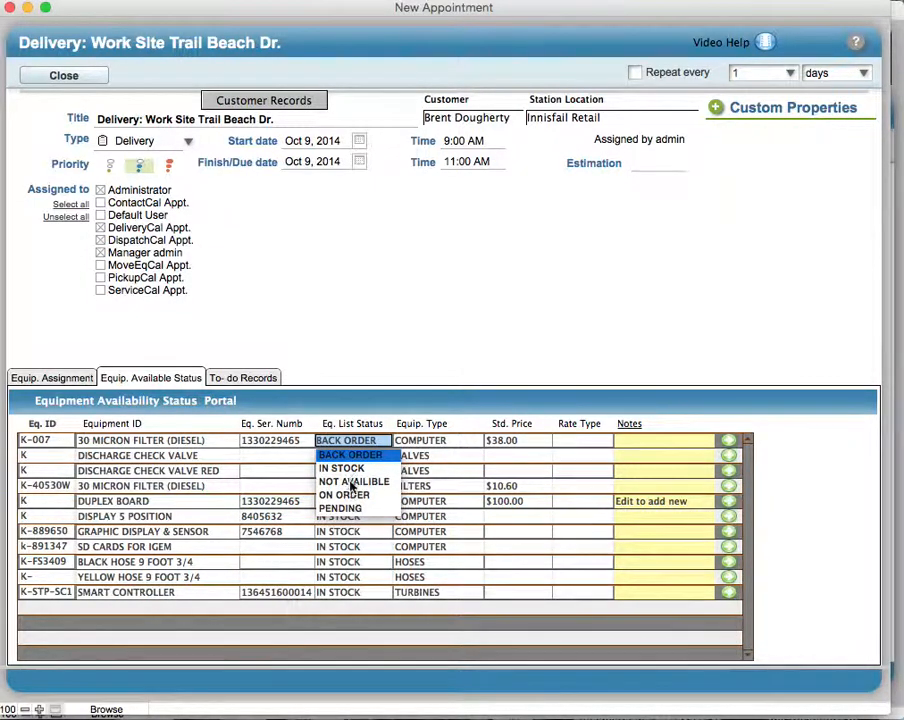
click(471, 428)
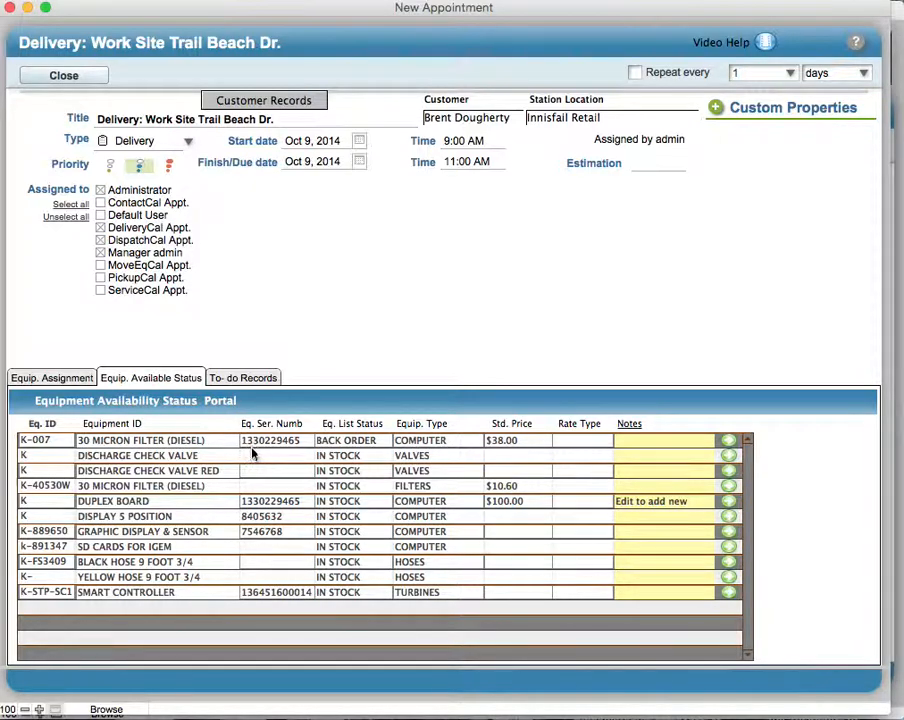
click(443, 441)
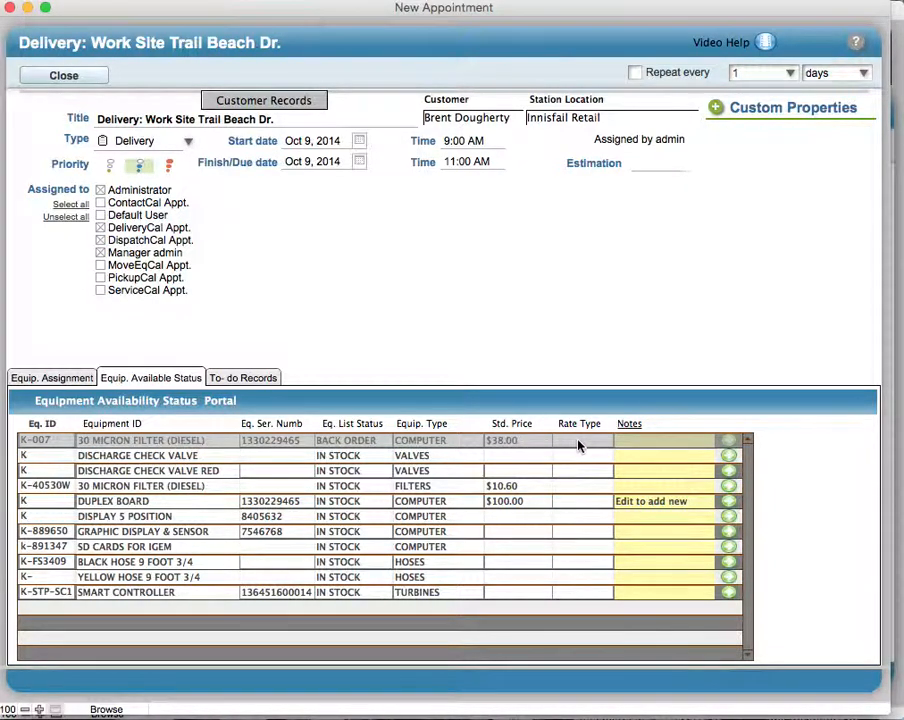
click(630, 440)
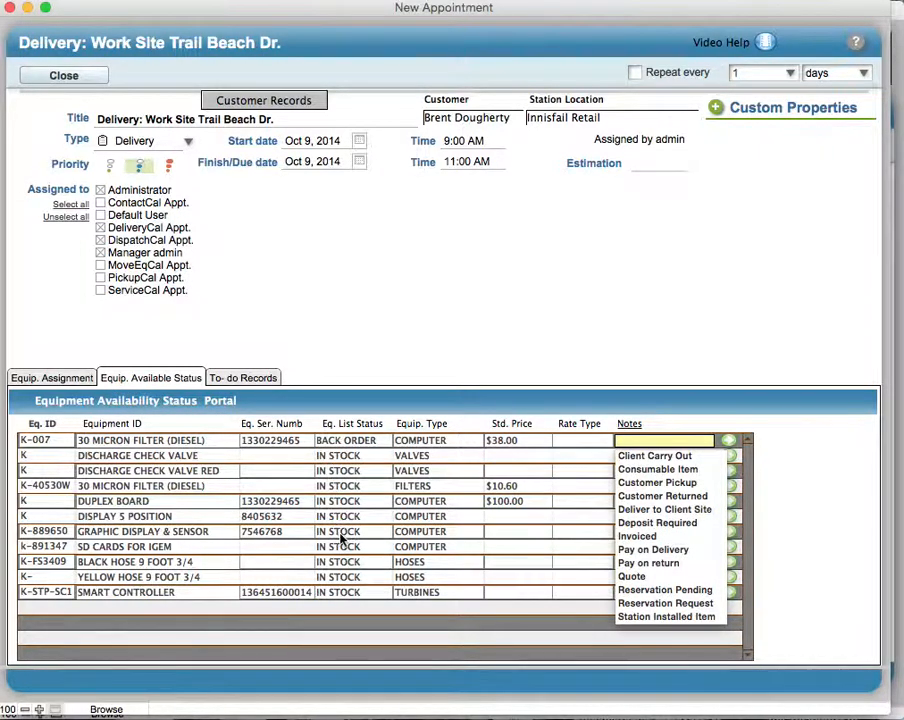
click(346, 441)
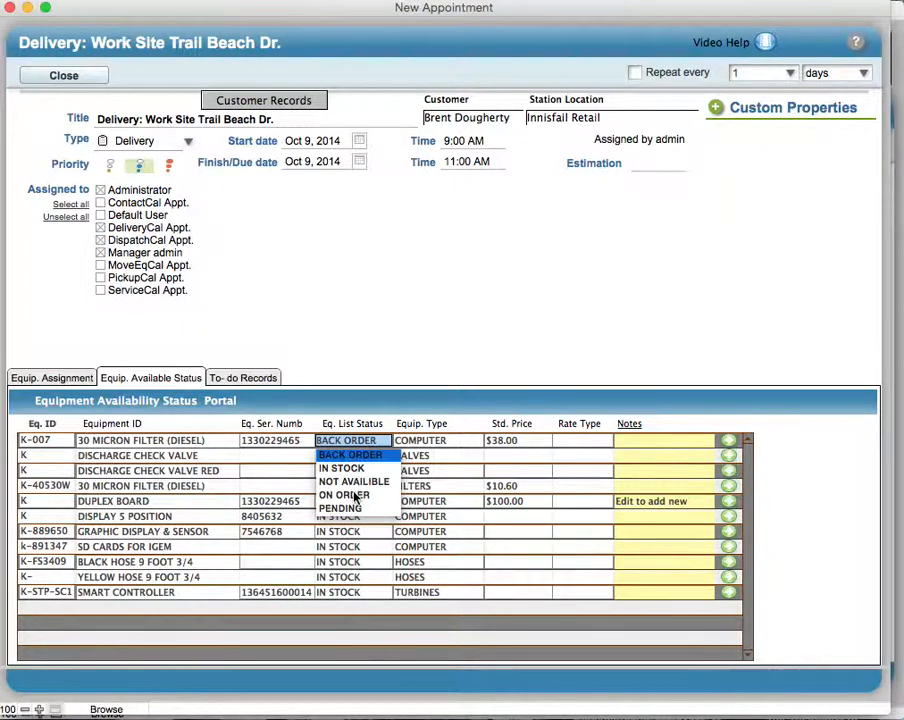
click(254, 395)
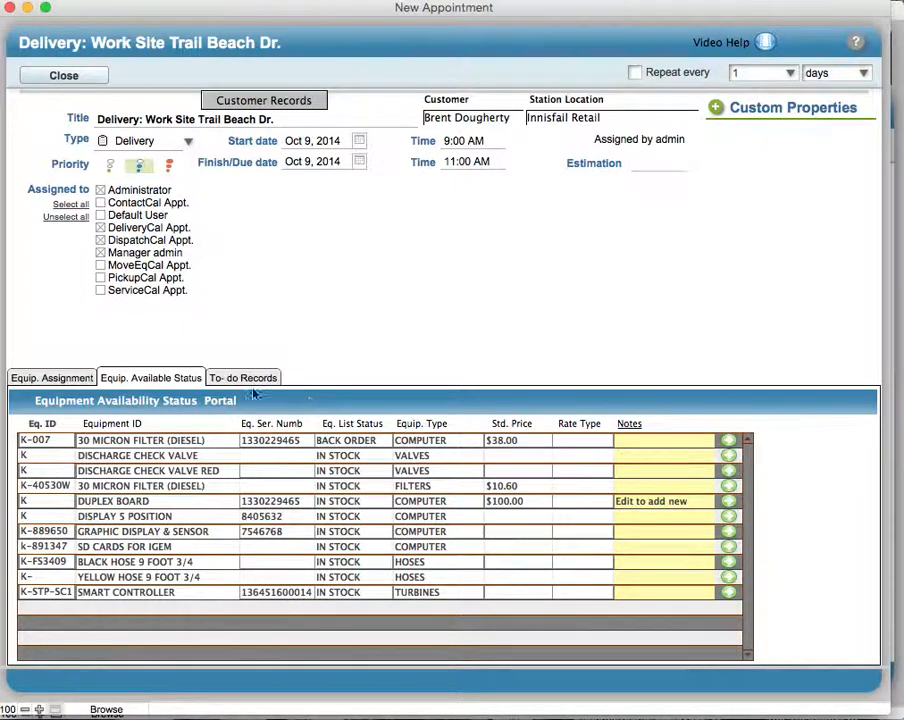
- Review the equipment assignments and check the equipment status choices for item T-0001 without changing its status
click(58, 377)
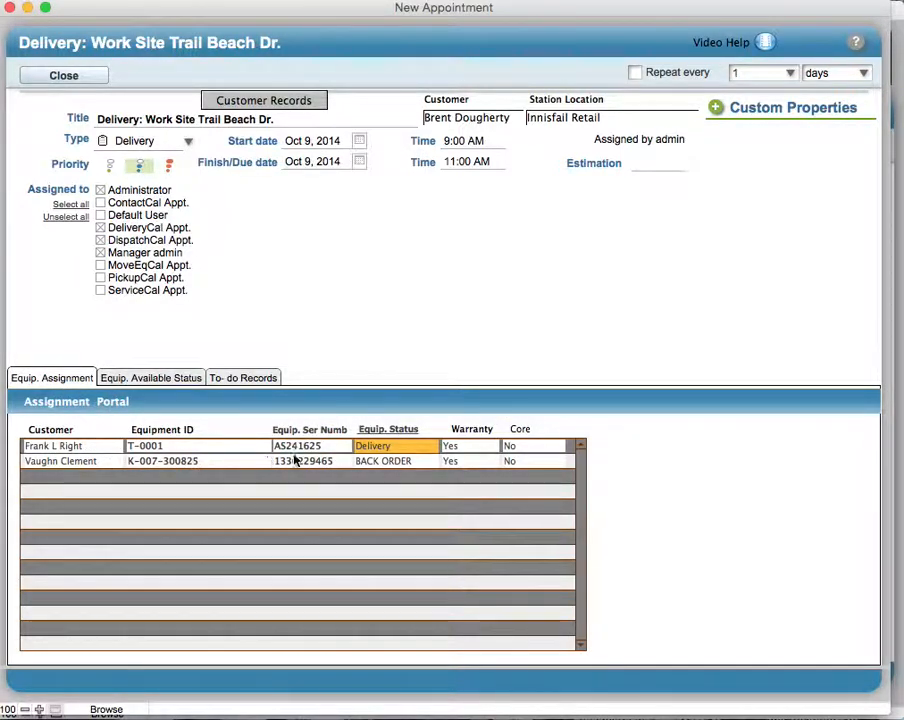
click(375, 448)
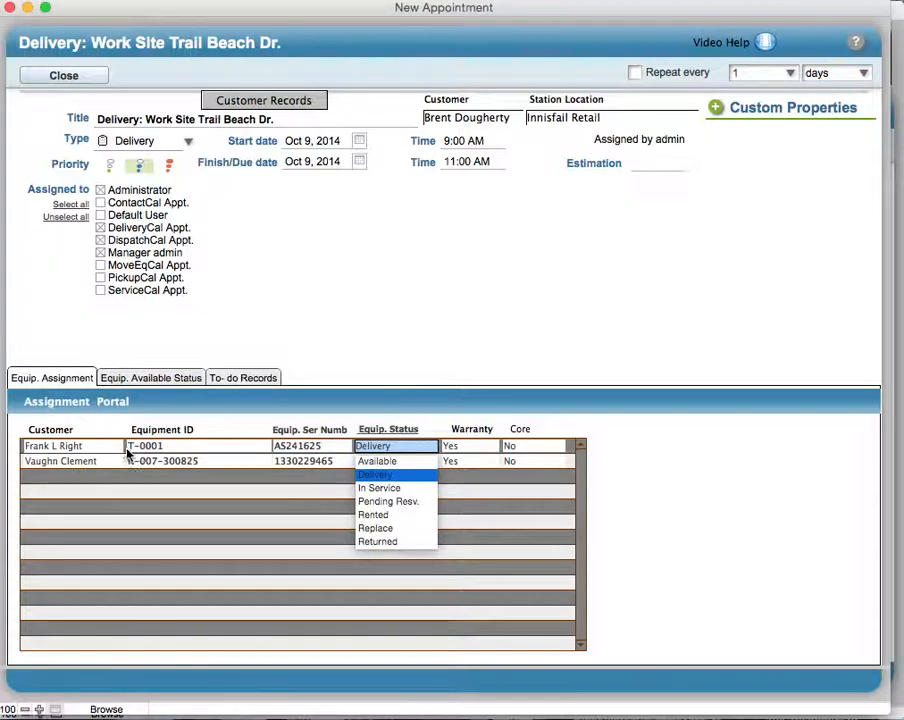
click(168, 450)
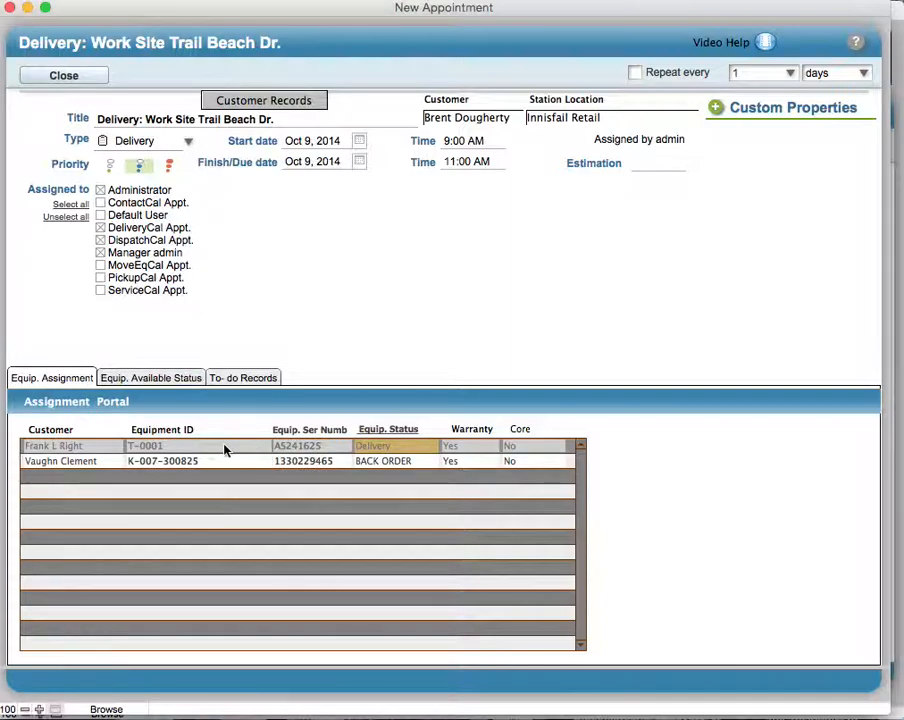
click(396, 448)
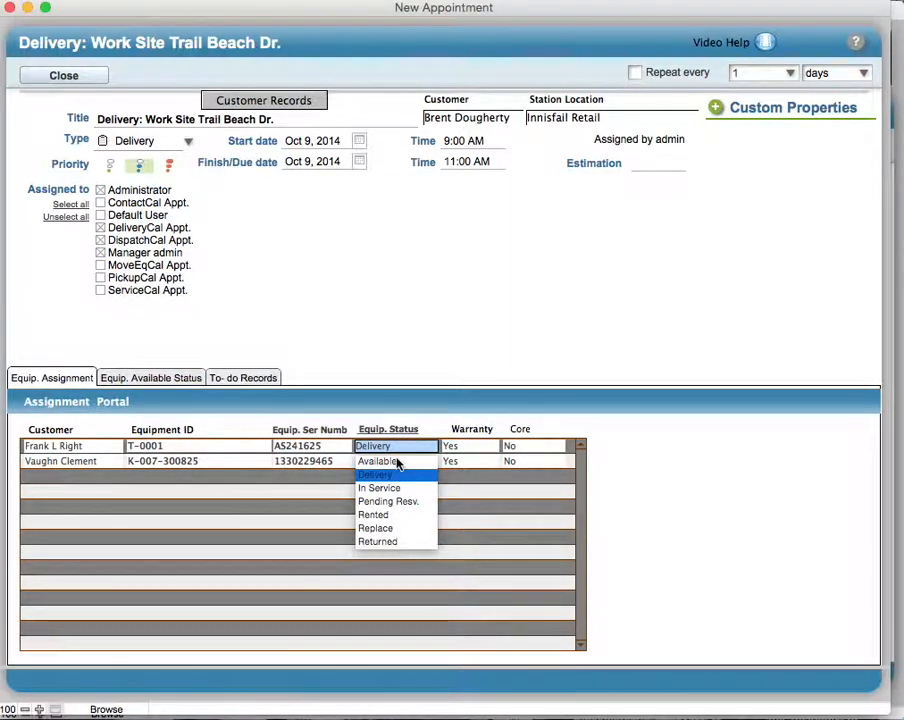
click(605, 430)
click(605, 430)
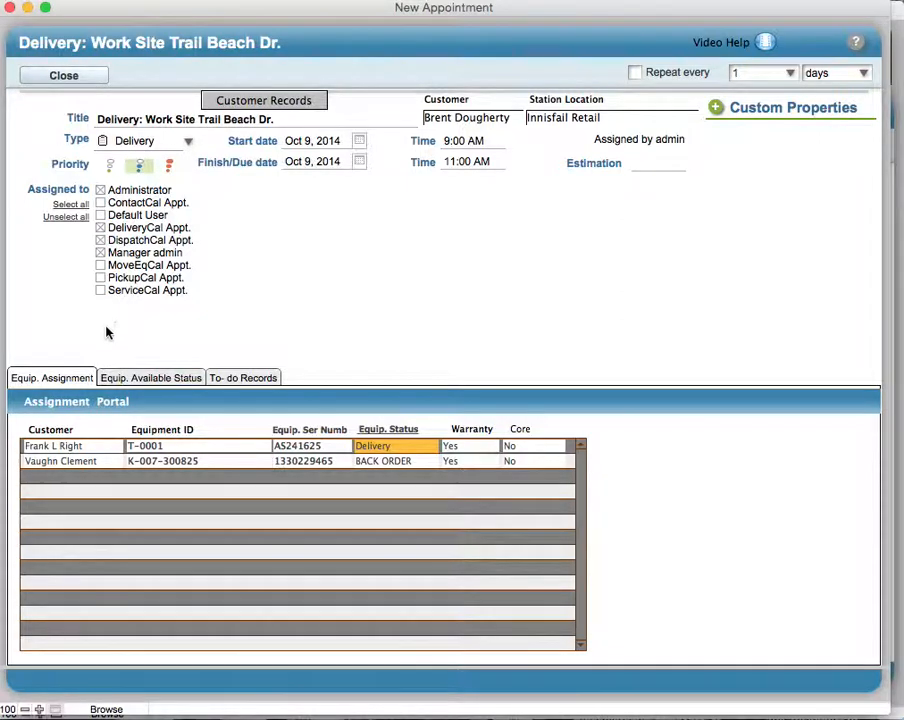
- Look over the appointment's to-do records with their description and note areas, and return to the equipment assignments
click(242, 382)
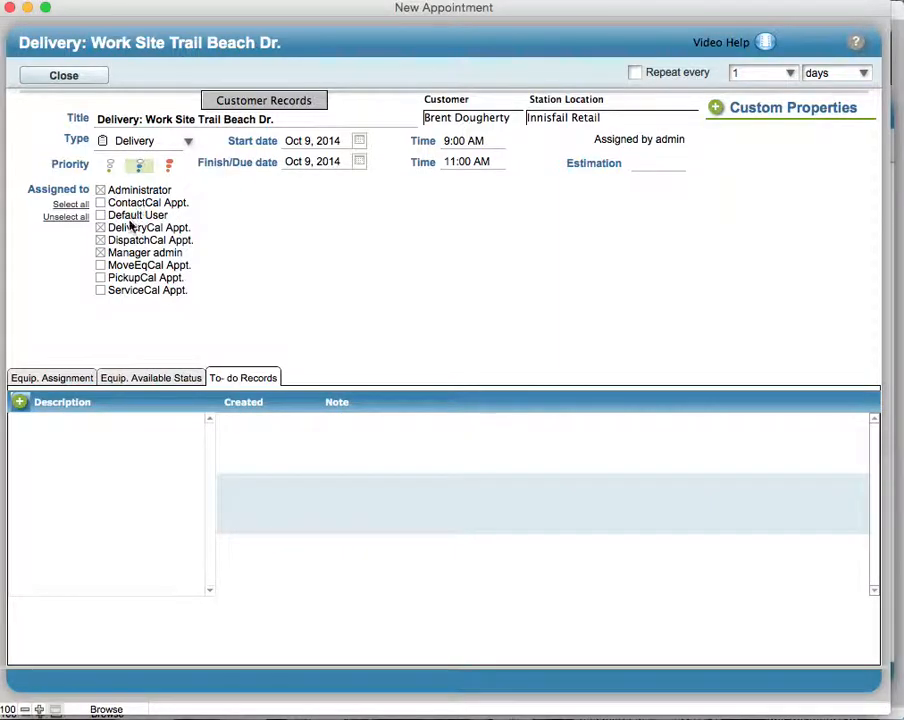
click(58, 424)
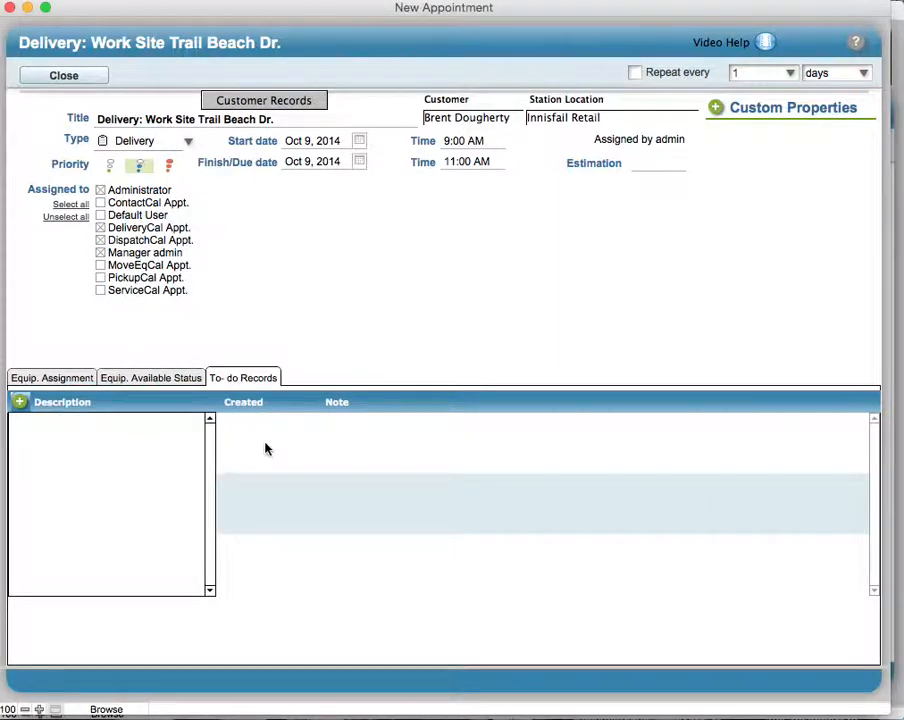
click(292, 450)
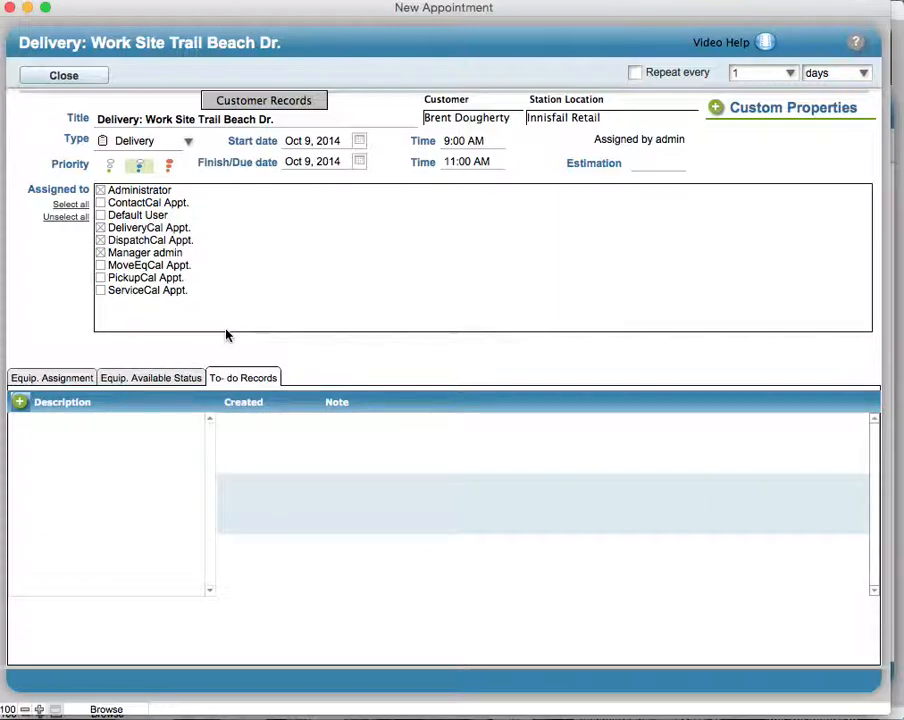
click(60, 376)
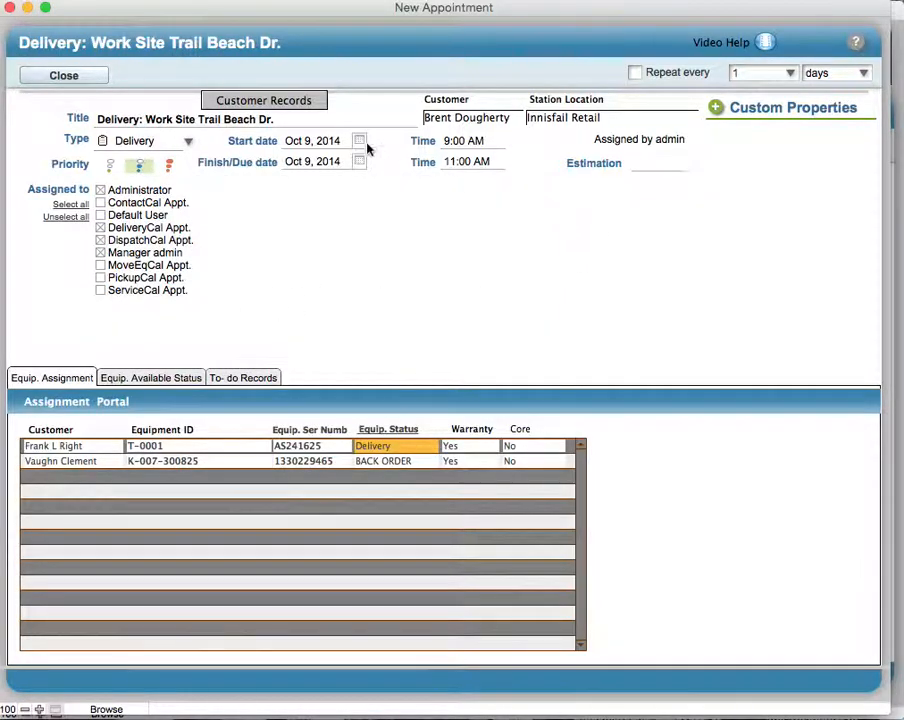
- Close the appointment form and mark the Trail Beach Dr. delivery as completed in the daily appointments
click(82, 80)
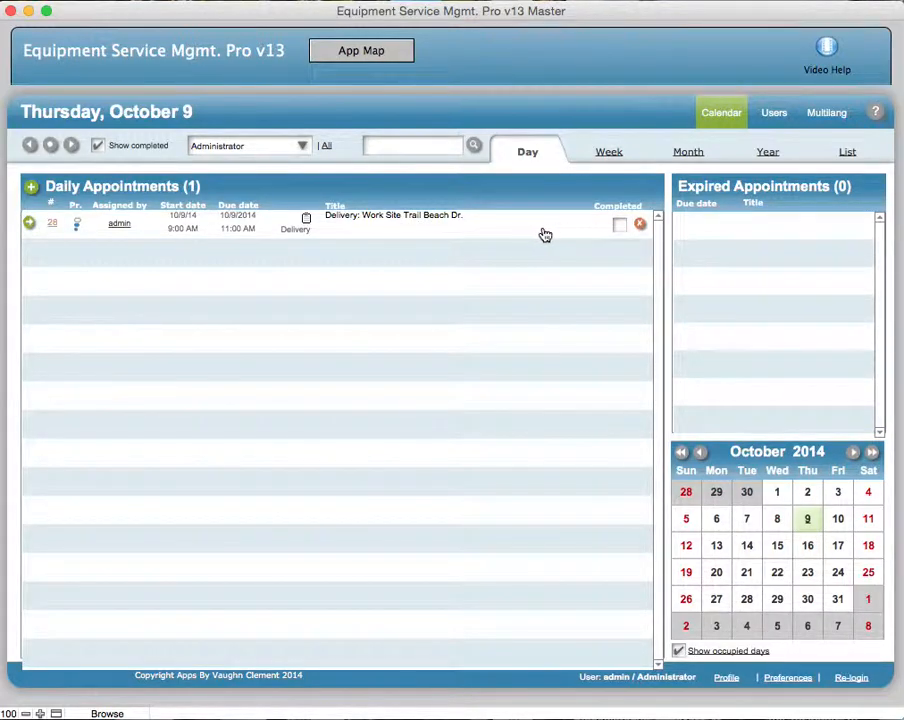
click(620, 229)
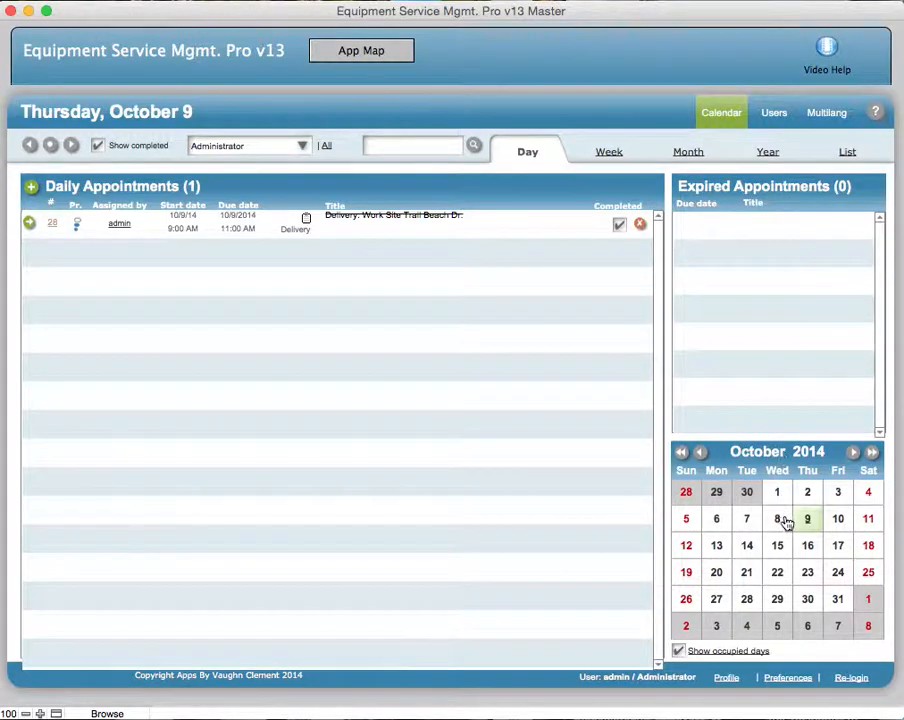
- Check the October 16 appointments, return to October 9, and filter the daily appointments by DispatchCal Appt
click(808, 548)
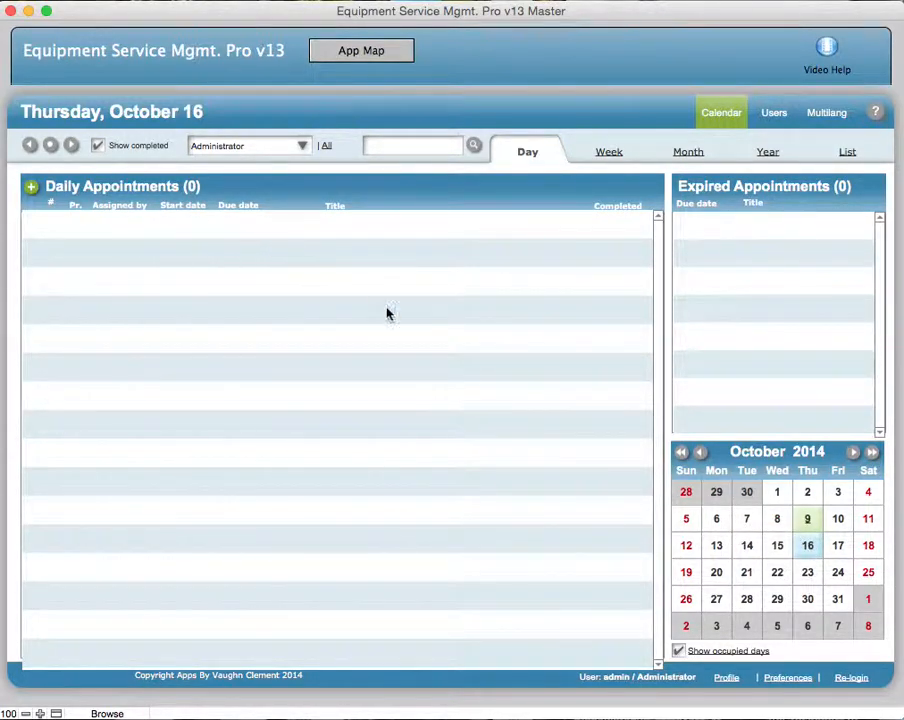
click(808, 520)
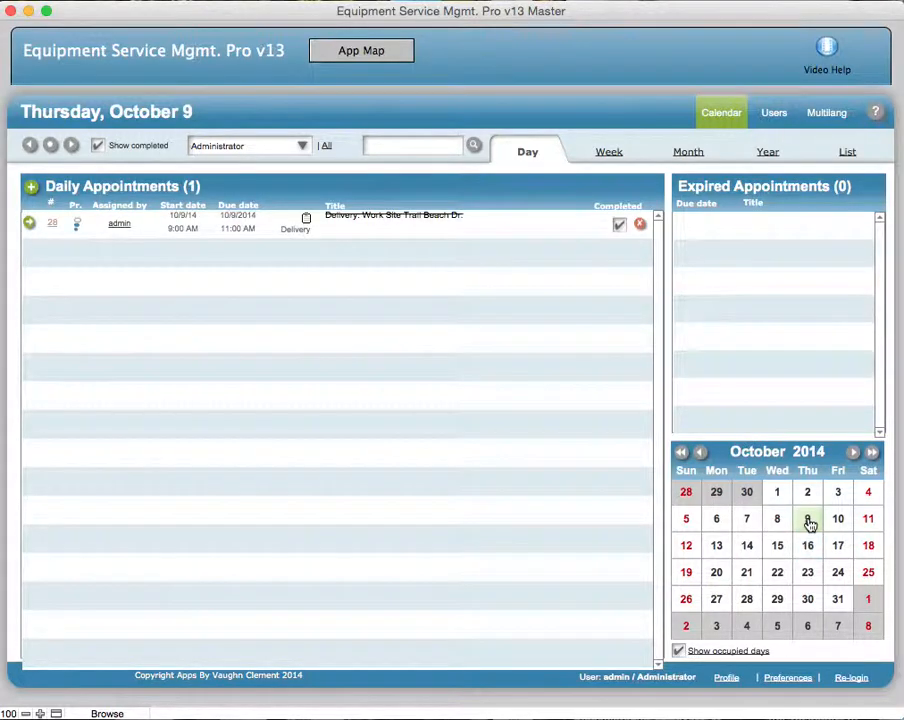
click(302, 146)
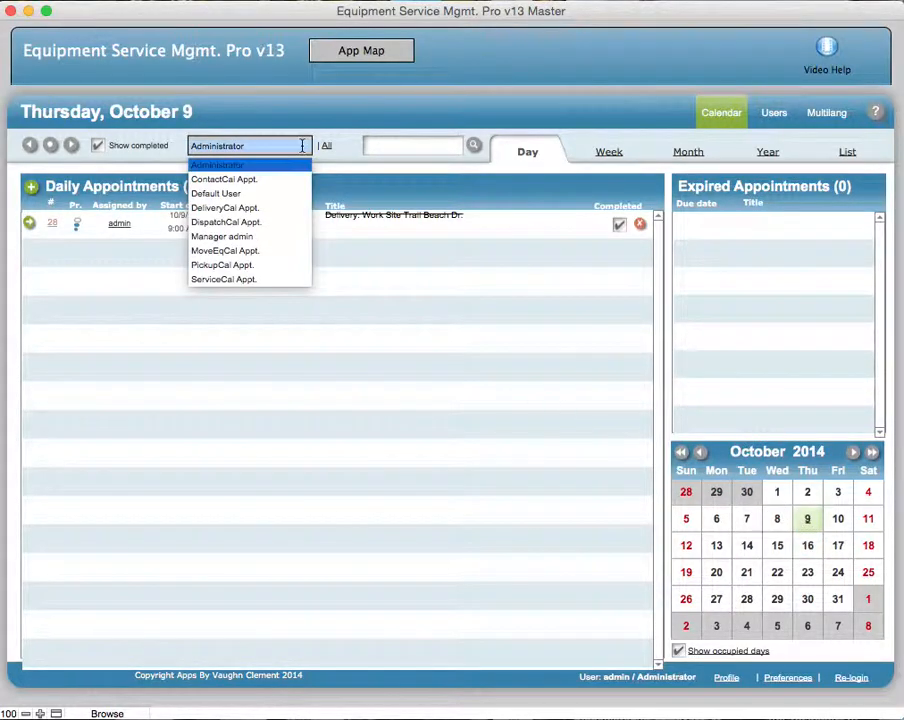
click(222, 224)
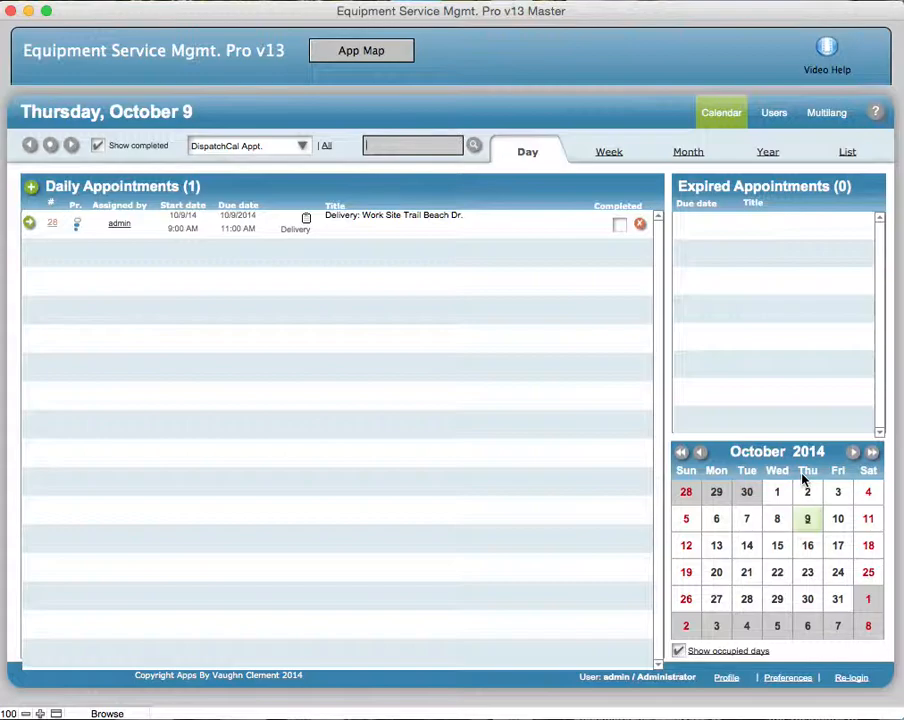
- Check the October 9 appointments for Default User, and set the user filter back to Administrator
click(302, 147)
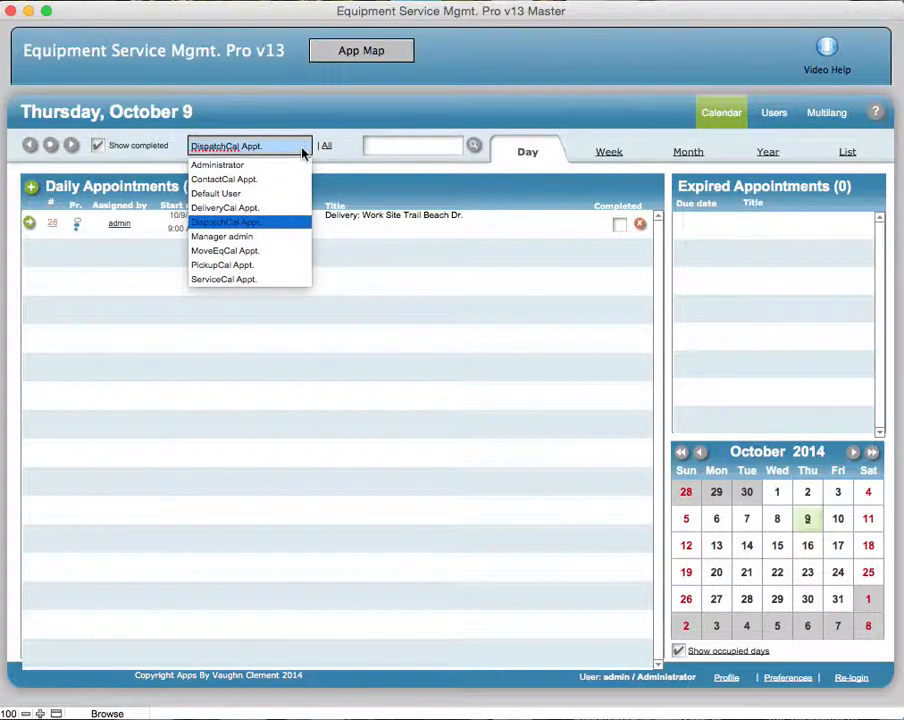
click(228, 193)
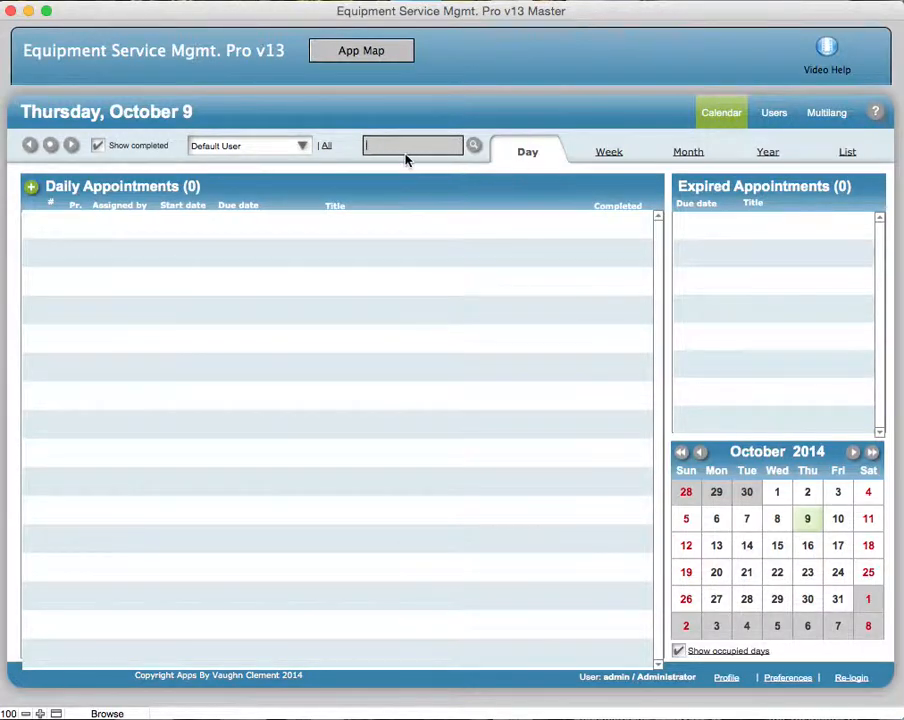
click(300, 146)
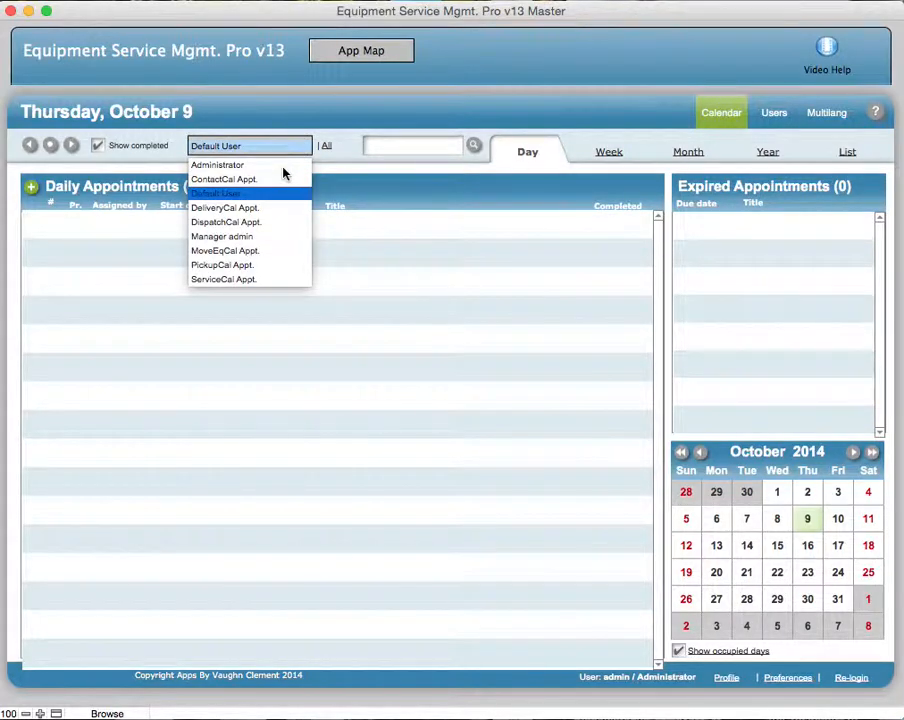
click(284, 166)
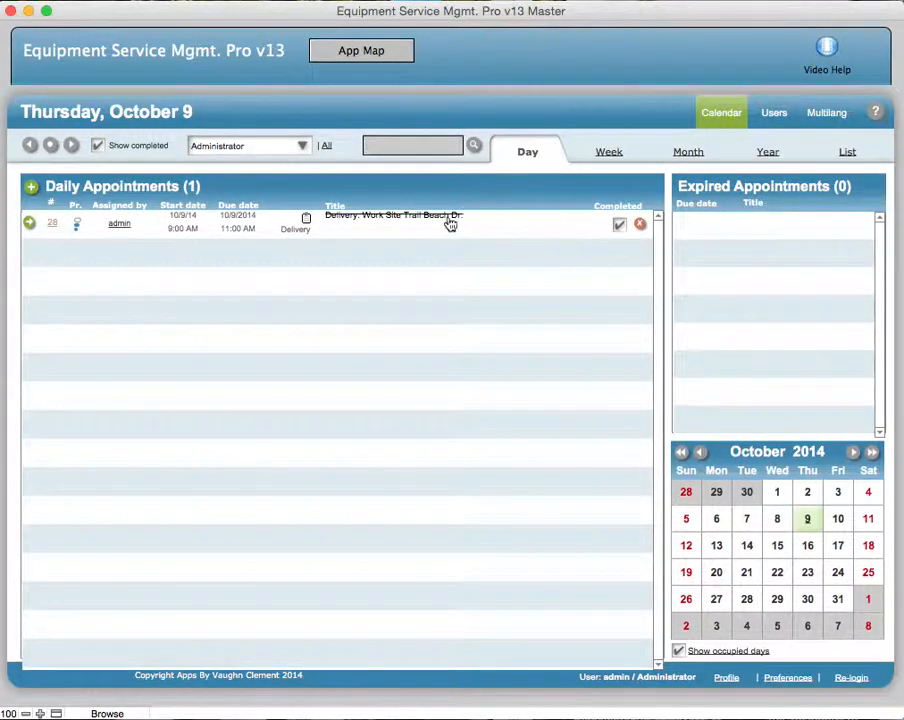
- Open the Trail Beach Dr. delivery from the week view, look over its details and completion setting, and close it
click(609, 154)
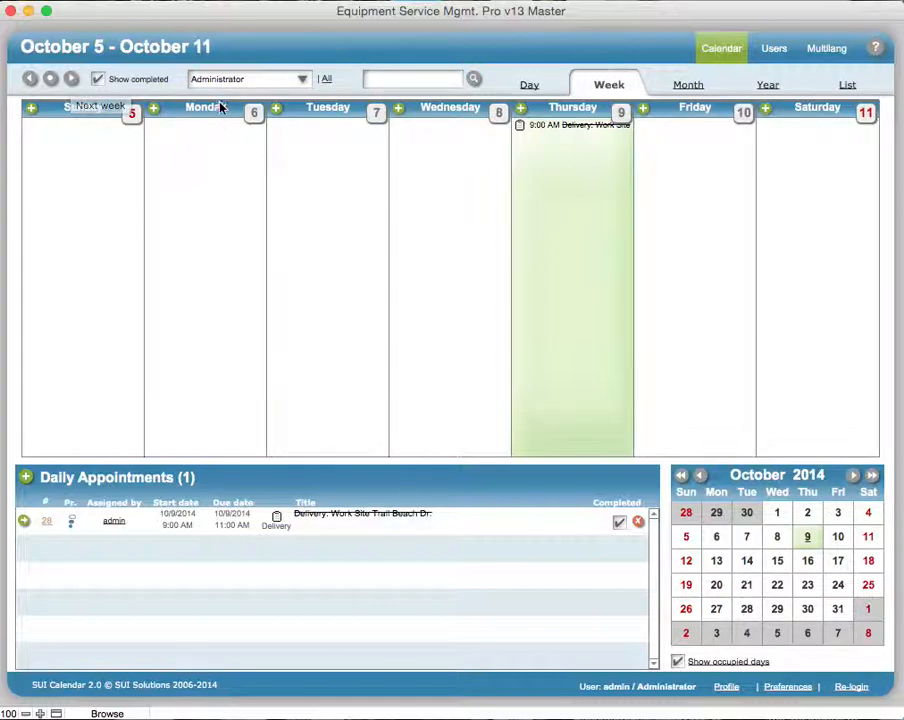
click(24, 522)
drag(743, 128, 384, 19)
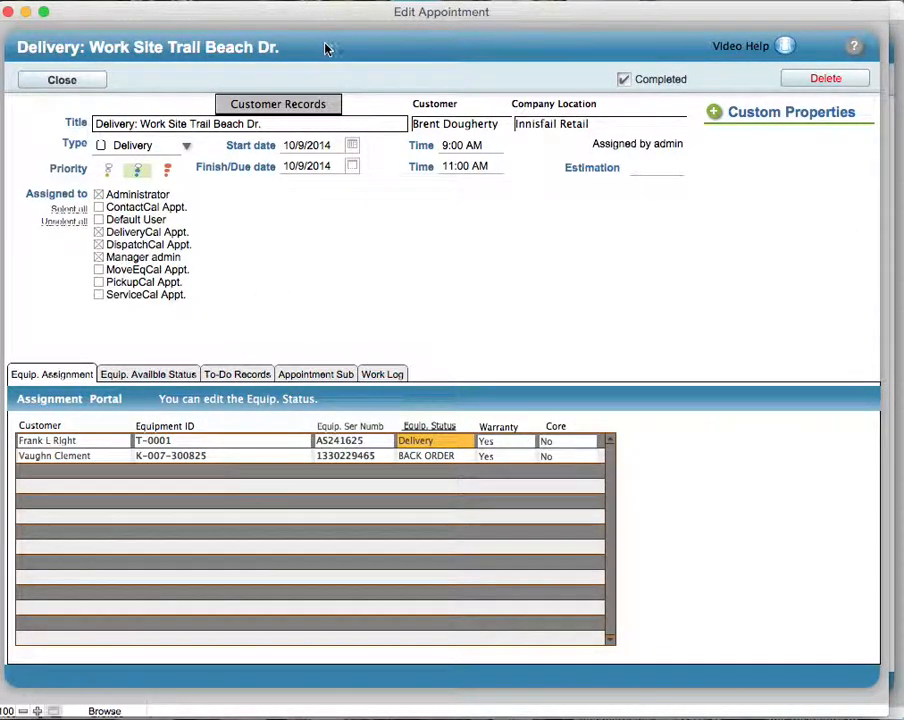
click(620, 84)
click(90, 86)
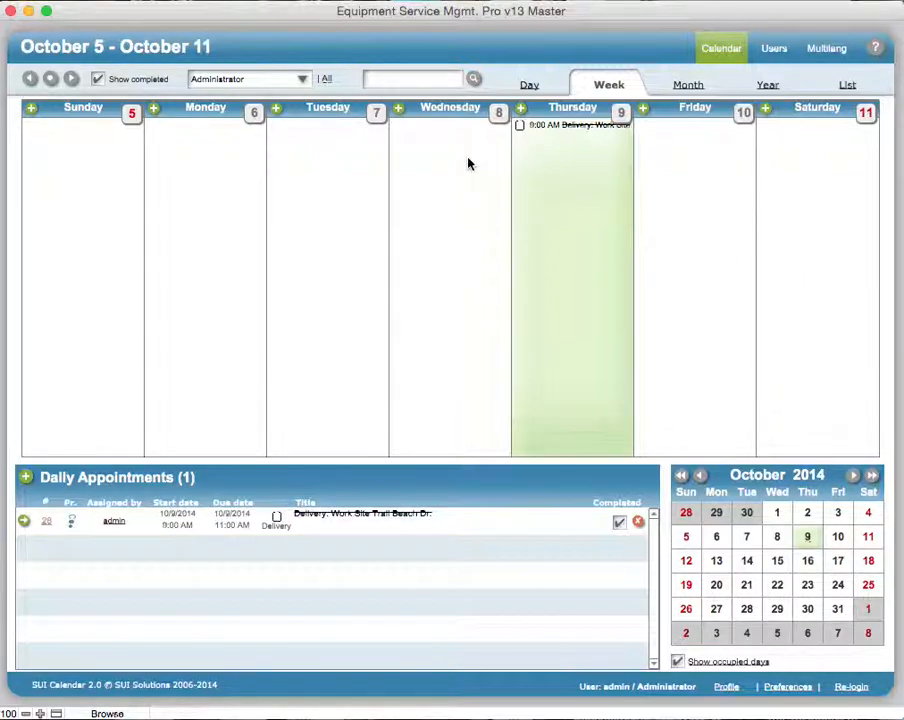
- View the daily appointments for Tuesday, October 7, and go to October 6
click(375, 113)
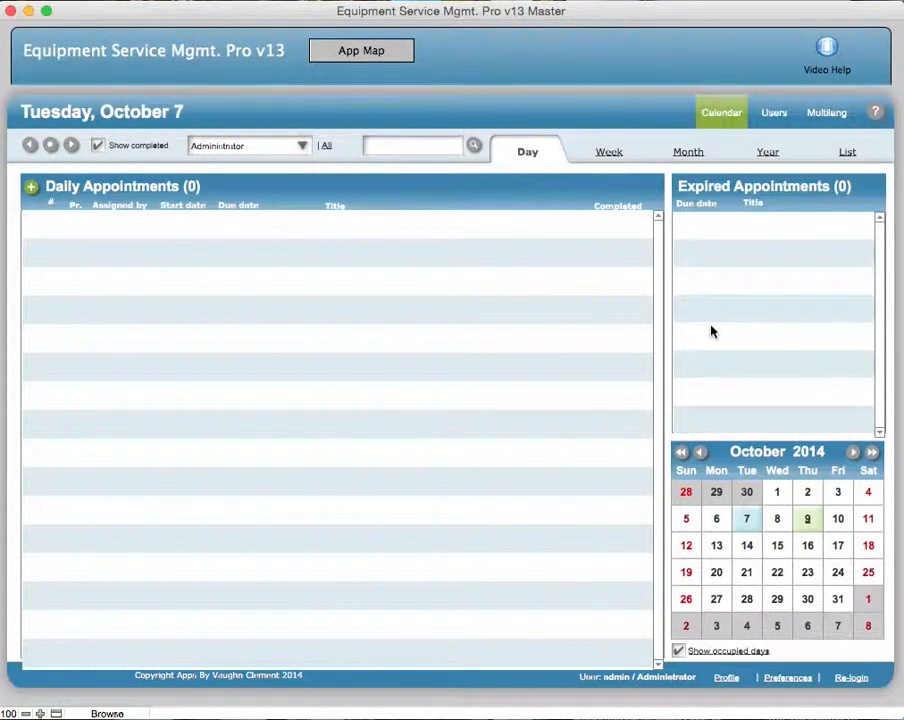
click(716, 520)
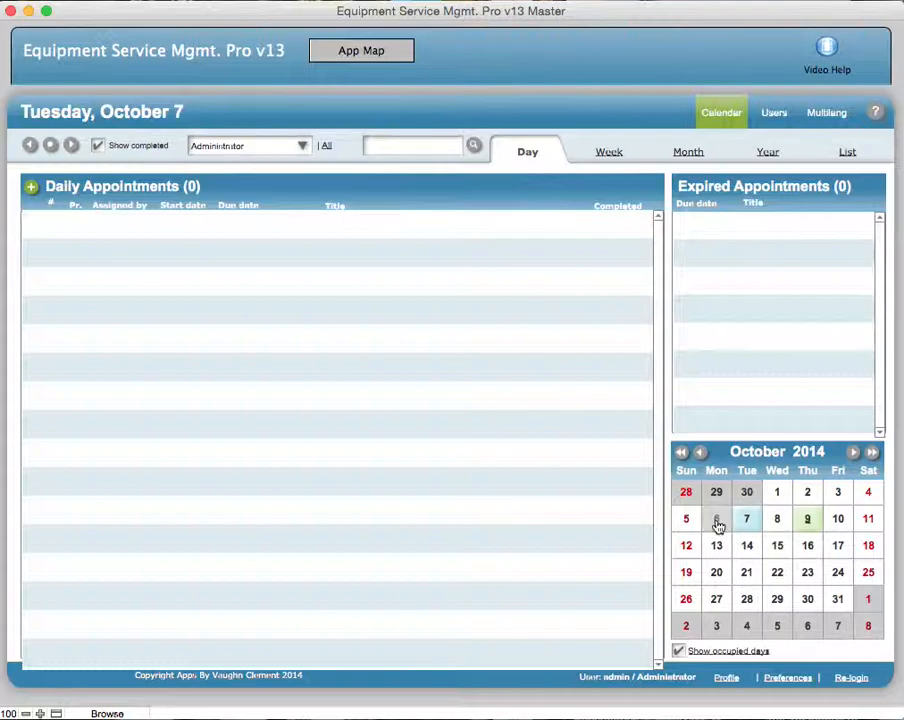